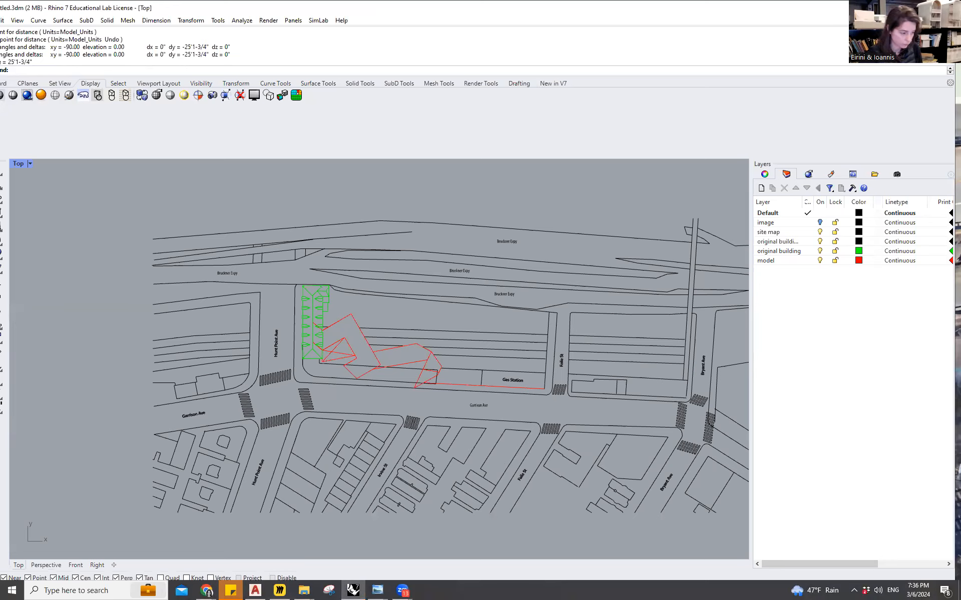
Step: Switch to Google Maps and show the Hunts Point site in a flat, straight-down satellite view
mouse_move(215, 583)
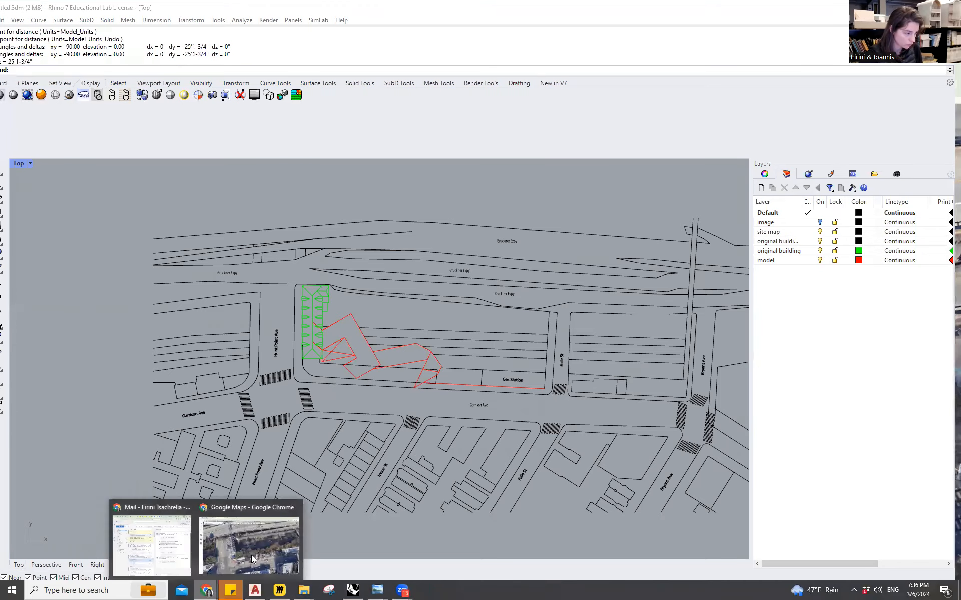
left_click(251, 559)
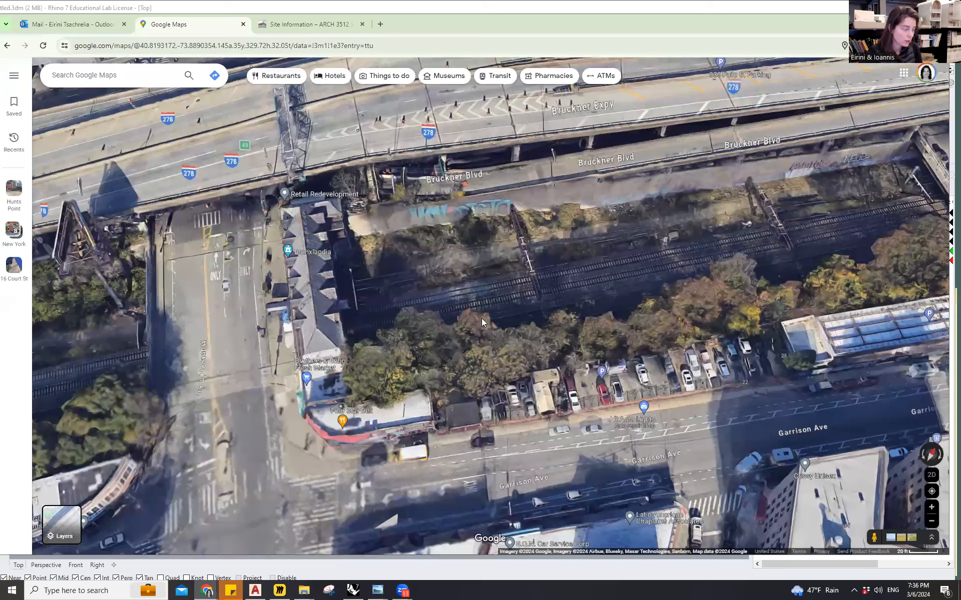
scroll(445, 304, "down", 2)
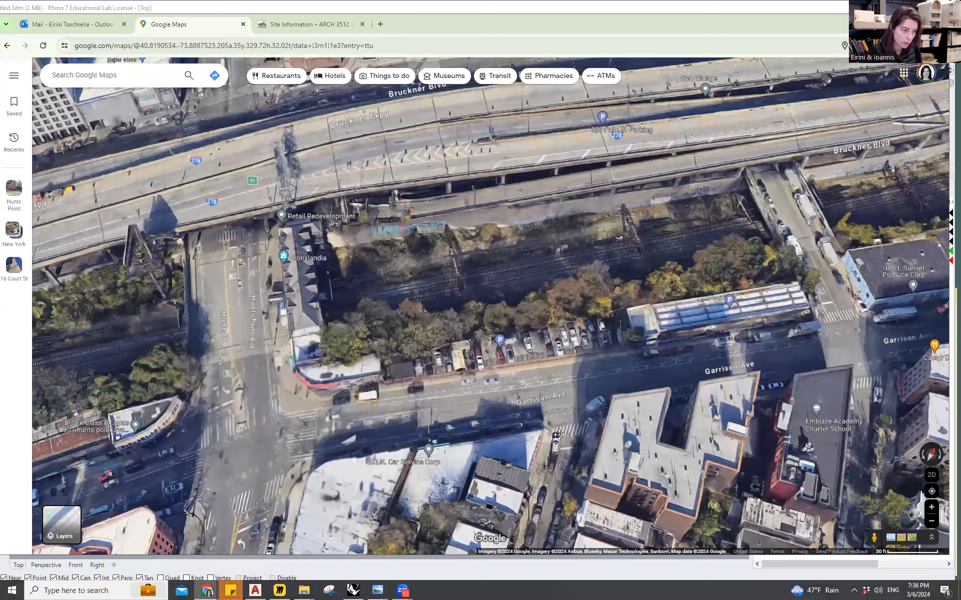
left_click_drag(610, 277, 557, 477, "ctrl")
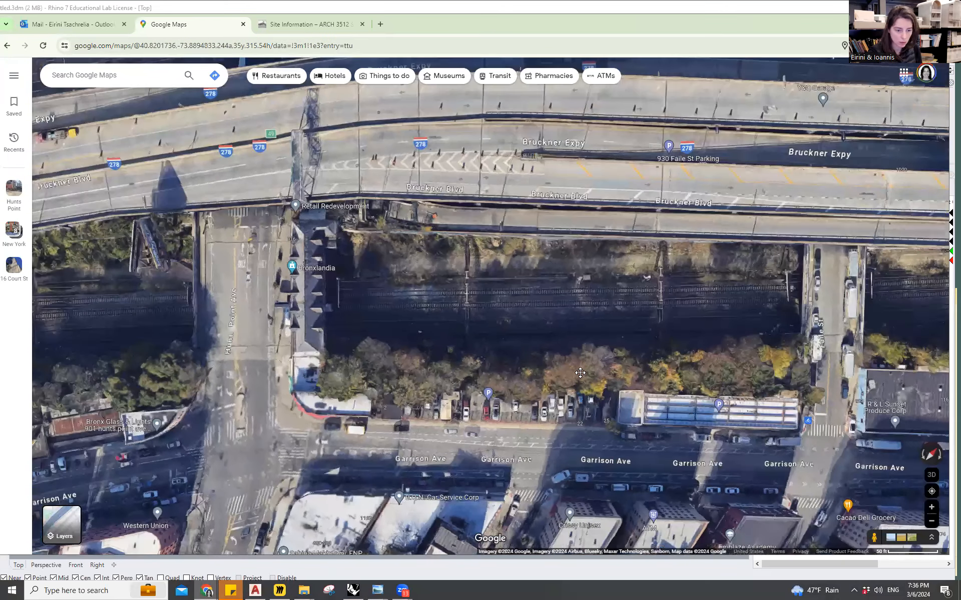
left_click(939, 475)
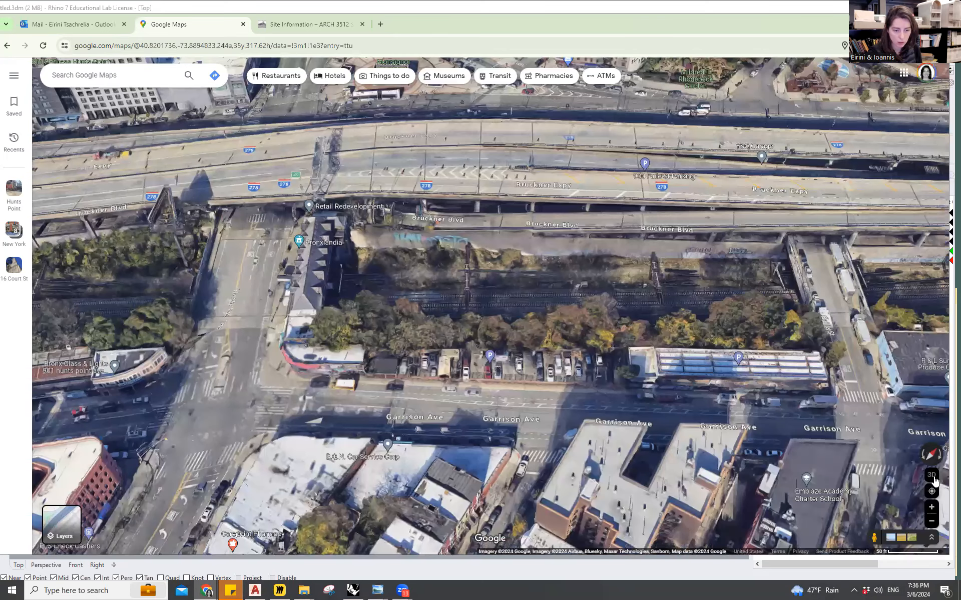
left_click(933, 477)
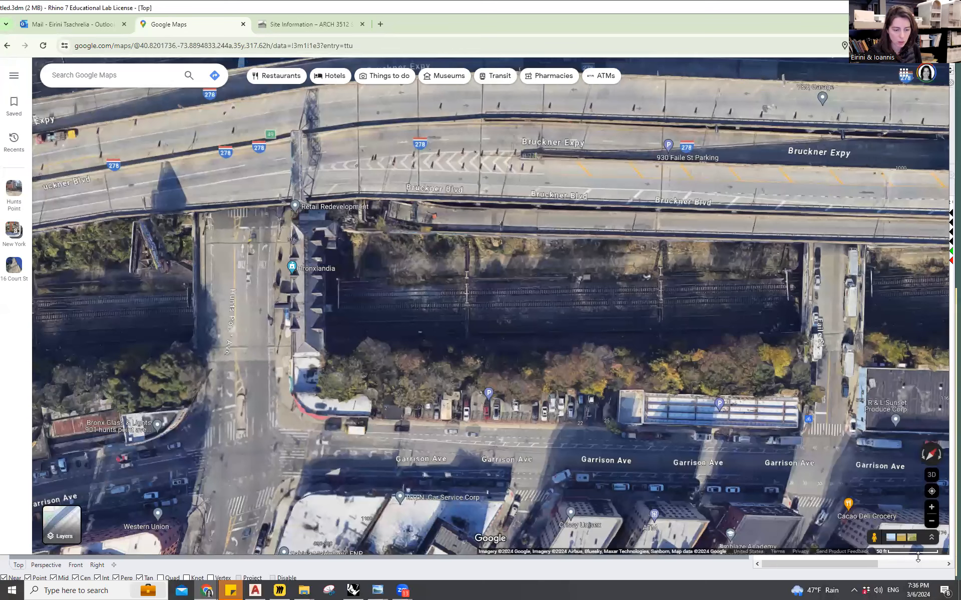
Step: Frame the satellite map on the rail-cut block along Garrison Ave, from Hunts Point Ave to past Faile St
scroll(587, 402, "down", 1)
scroll(587, 402, "down", 1)
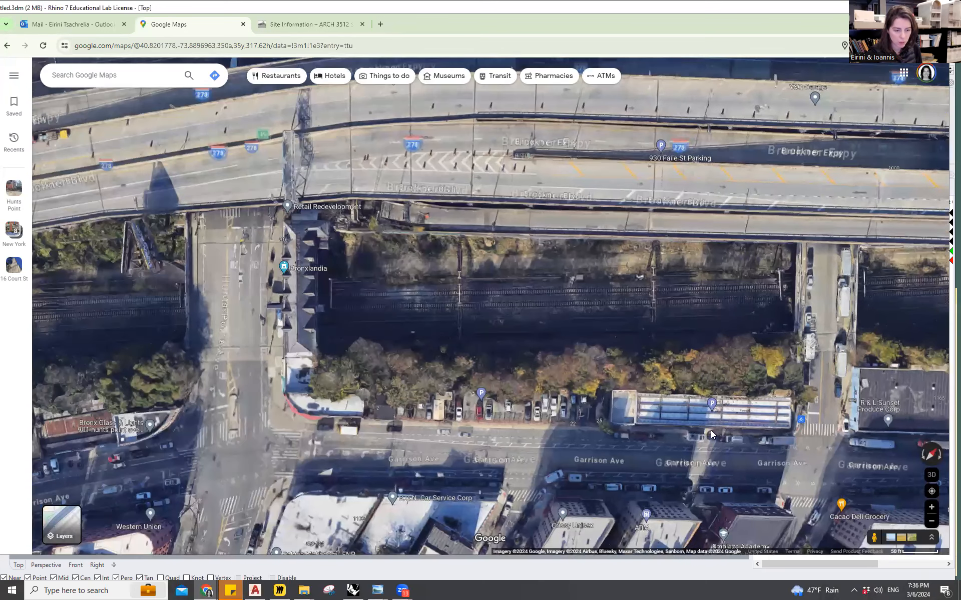
scroll(668, 389, "up", 2)
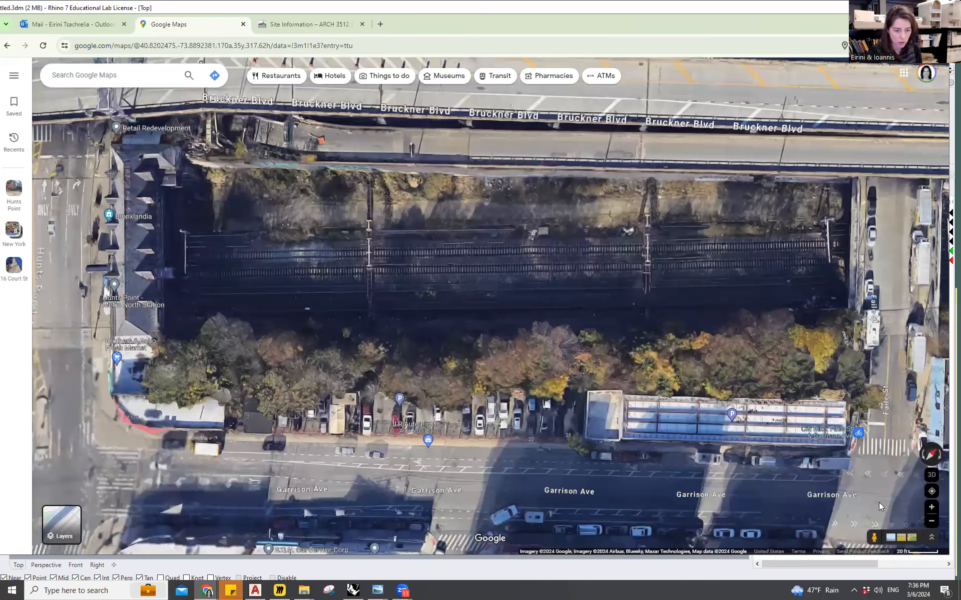
scroll(719, 377, "up", 1)
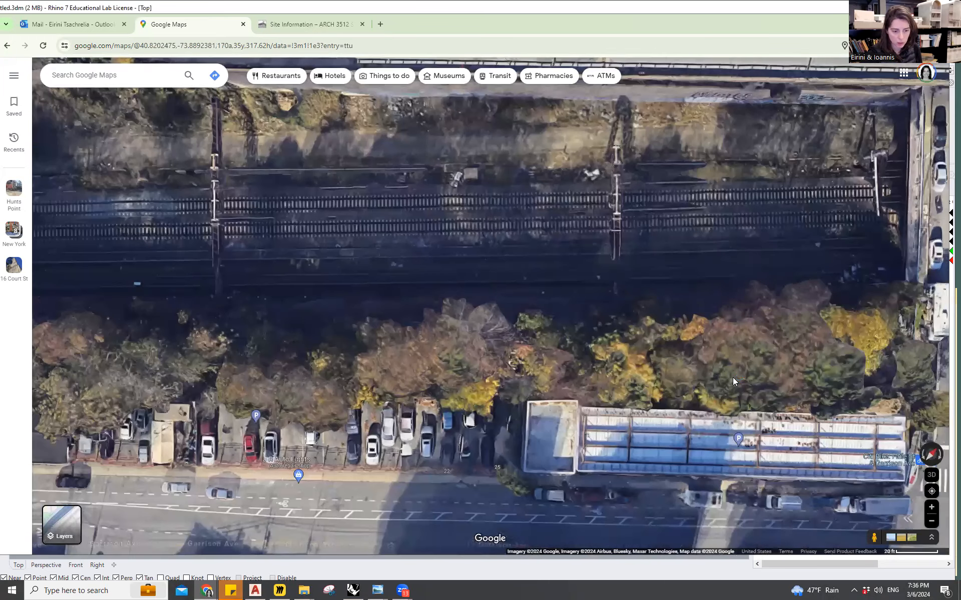
scroll(736, 377, "up", 1)
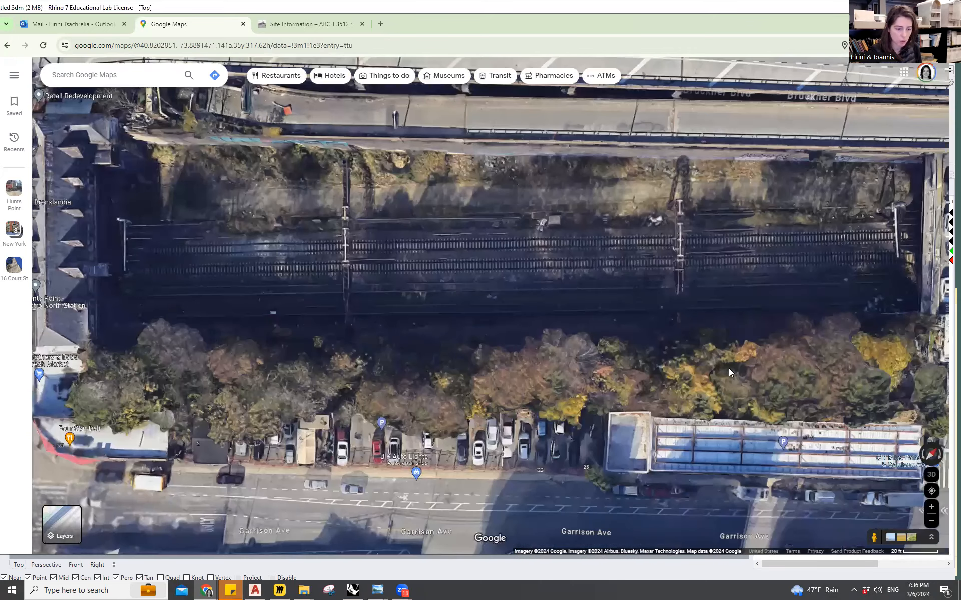
scroll(729, 368, "down", 1)
left_click_drag(559, 263, 511, 264)
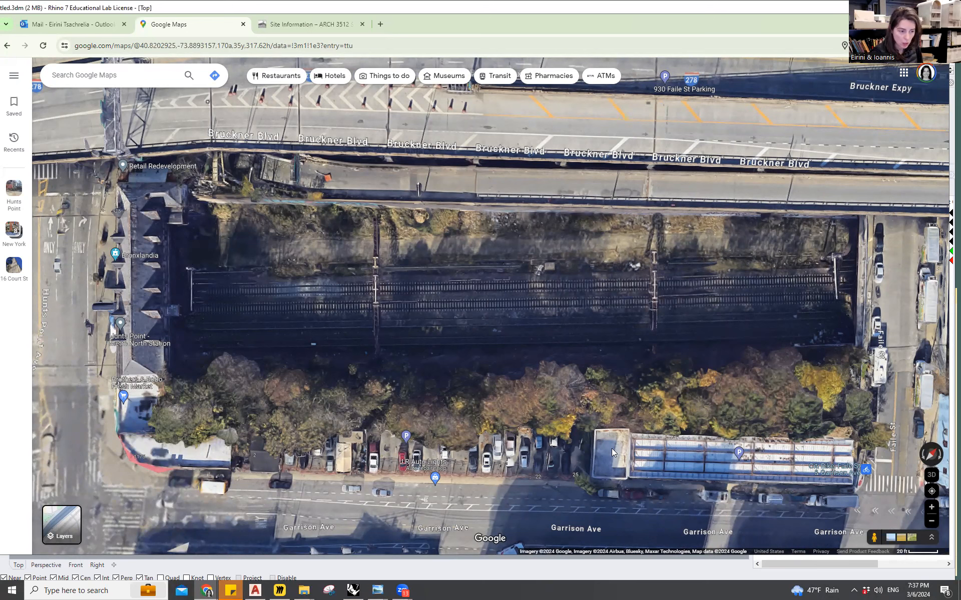
left_click_drag(684, 358, 710, 347)
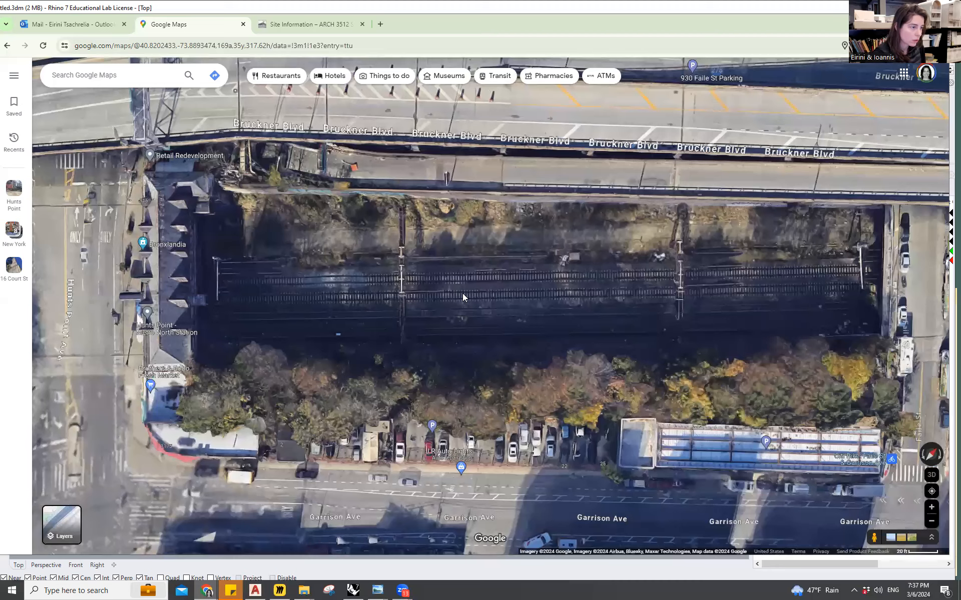
scroll(486, 274, "down", 1)
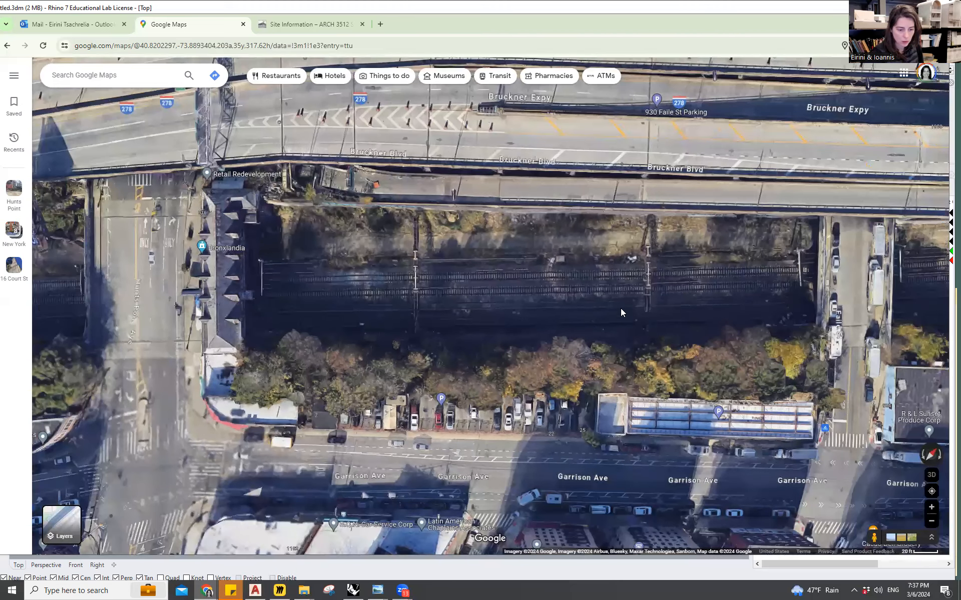
scroll(622, 310, "down", 1)
scroll(636, 307, "down", 1)
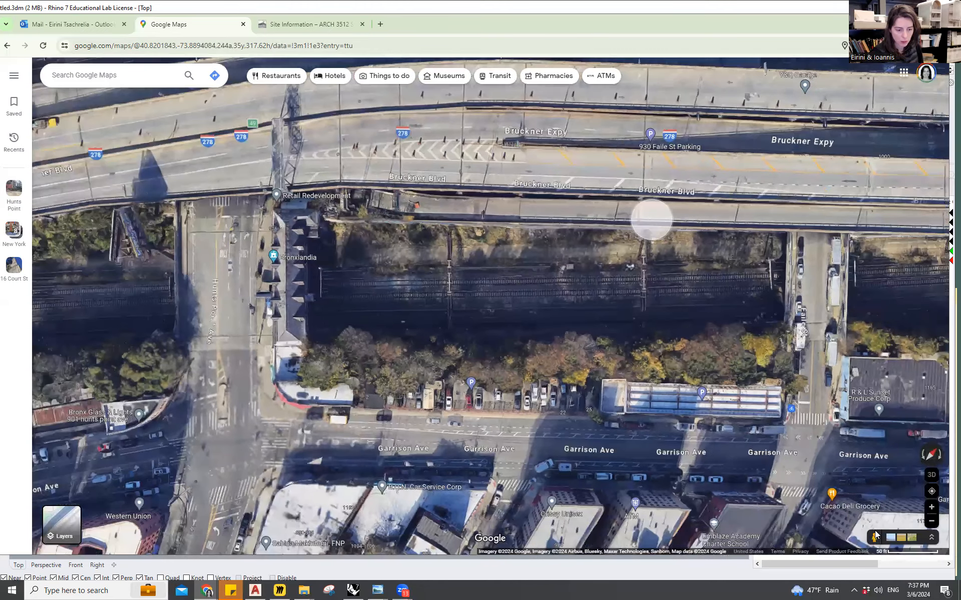
scroll(803, 383, "up", 1)
scroll(804, 383, "up", 1)
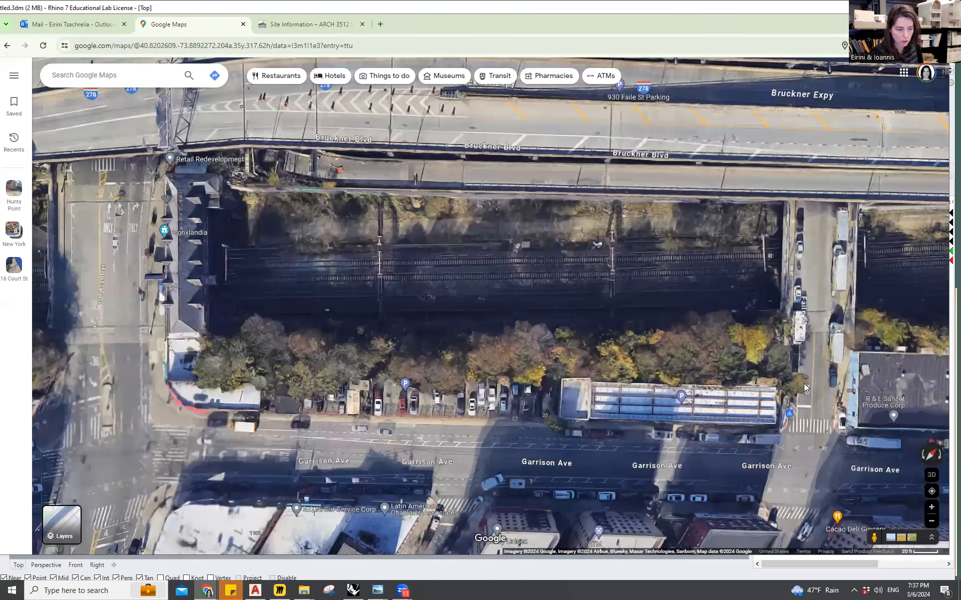
Step: Capture the whole satellite map area with the Snipping Tool
left_click(79, 590)
type("SNI")
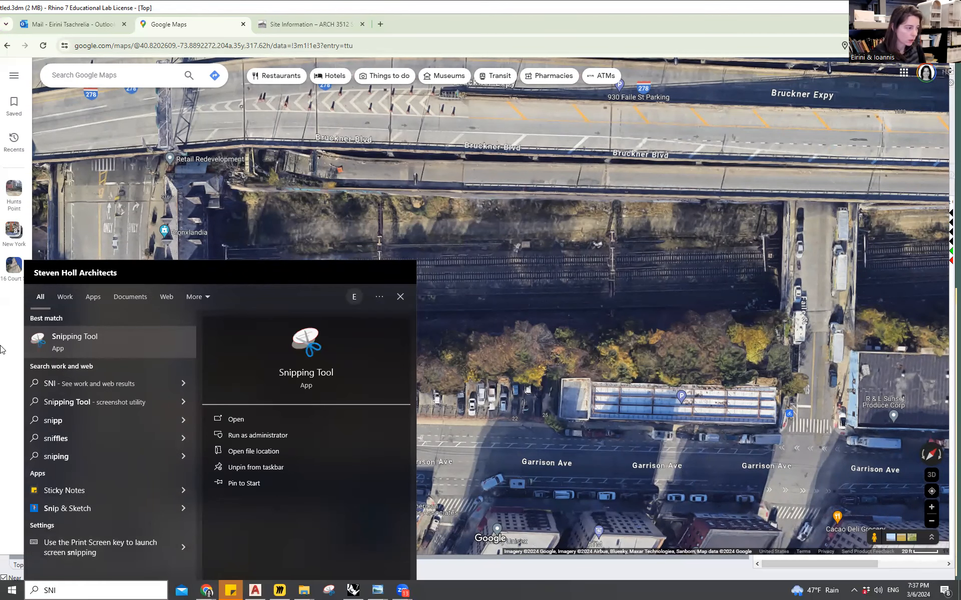
left_click(294, 376)
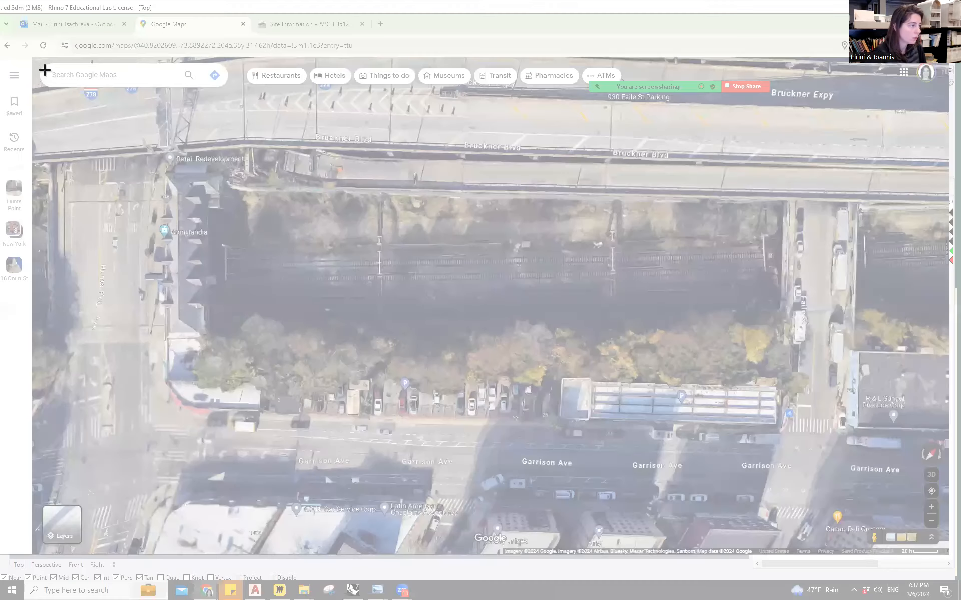
left_click_drag(33, 58, 947, 554)
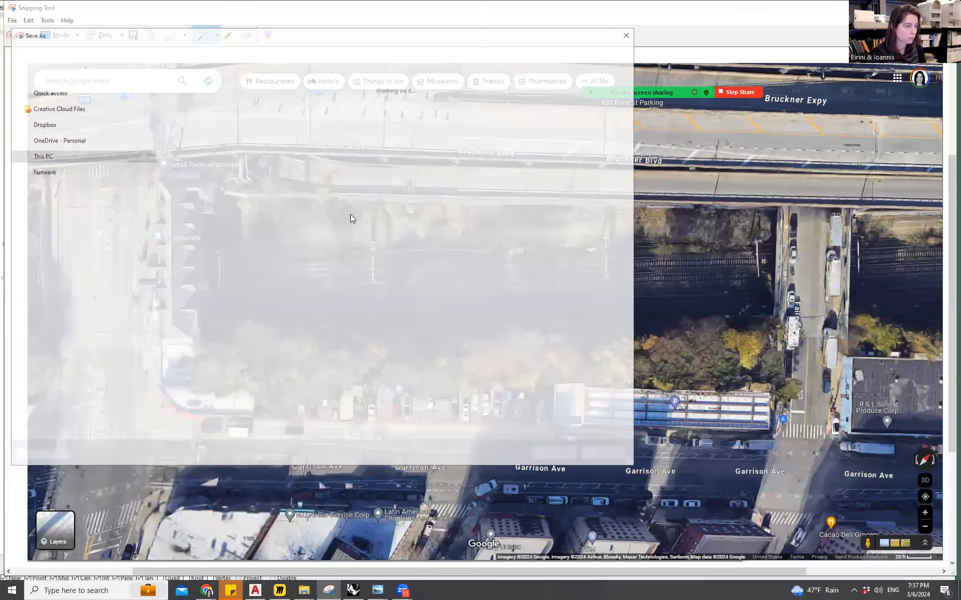
Step: Save the capture as a JPEG named GOOGLE MPAS in the DRAWINGS EXTRACTED FROM 3D RHINO folder
key("ctrl+s")
left_click_drag(271, 41, 271, 42)
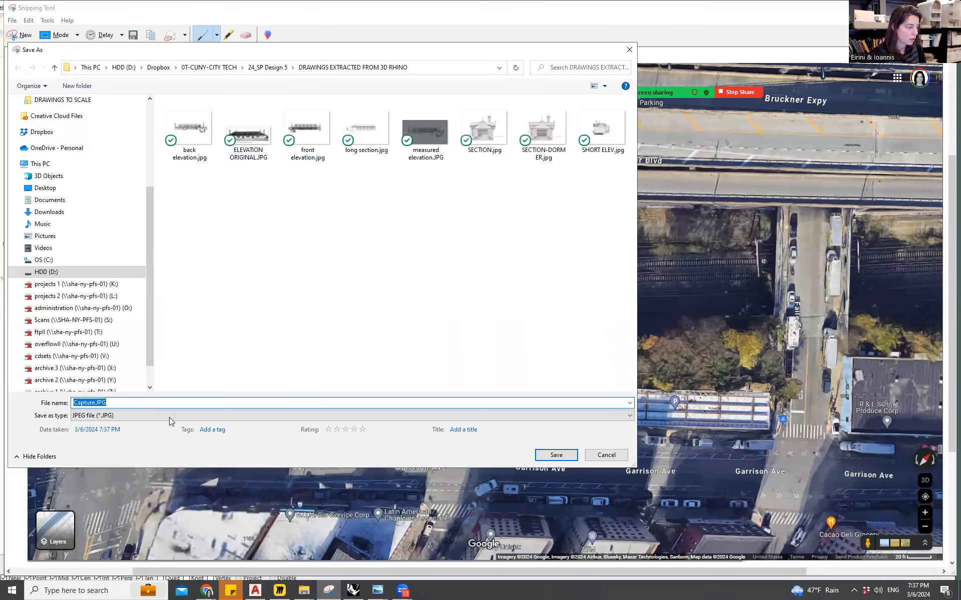
type("GOOGLE MPAS")
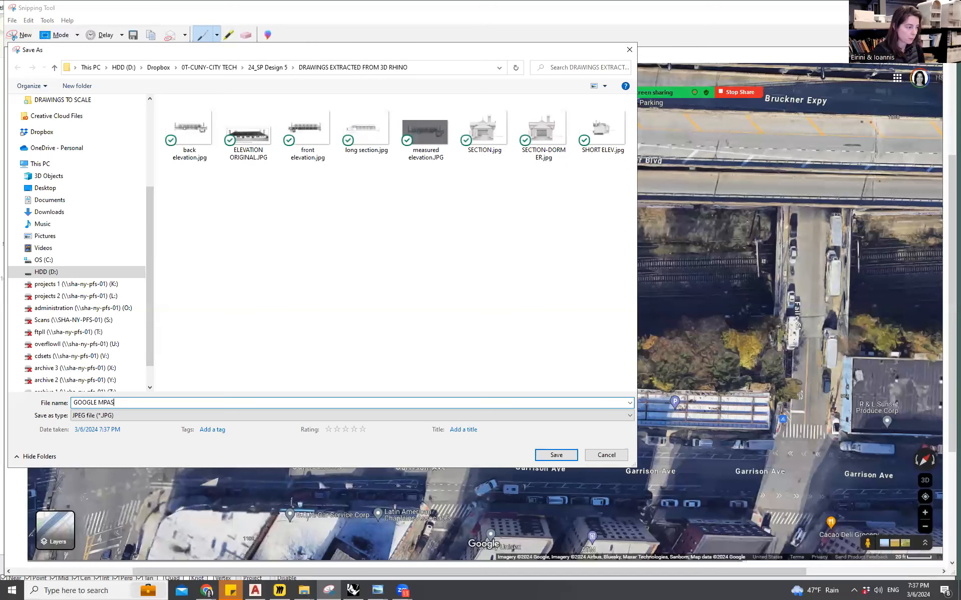
key("Return")
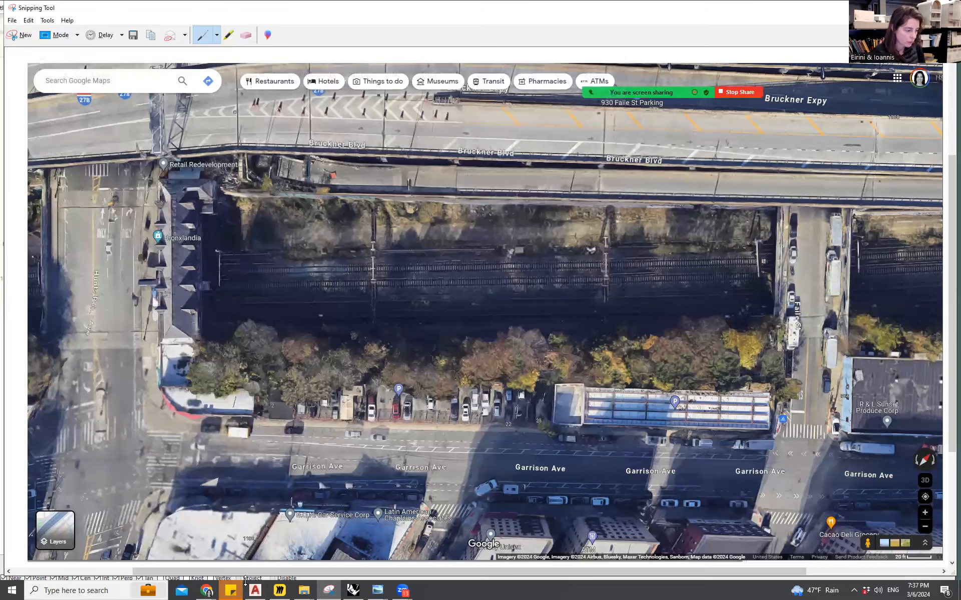
Step: Switch back to Rhino and bring in GOOGLE MPAS.JPG from File Explorer as a Picture
left_click(353, 590)
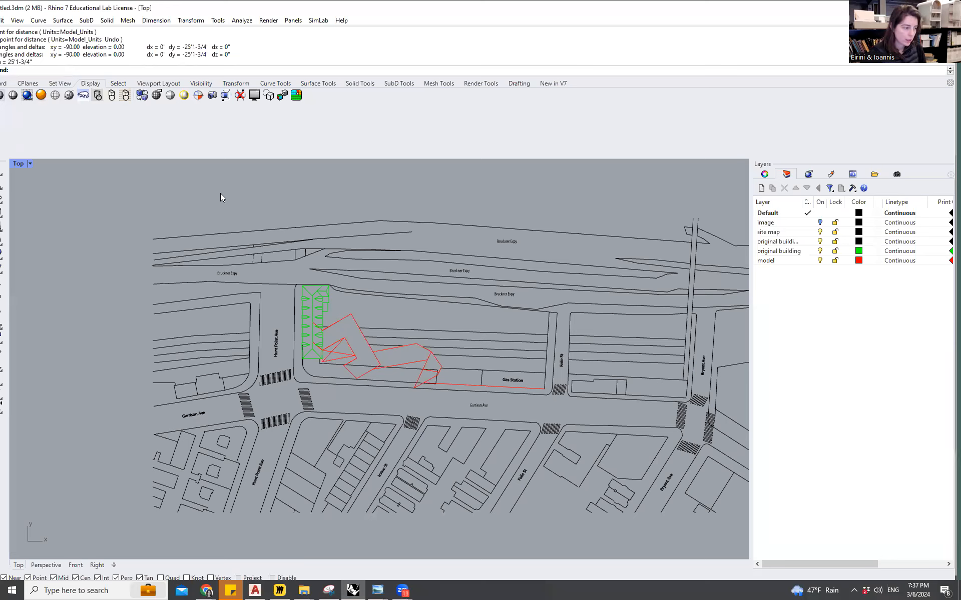
left_click(304, 591)
left_click(364, 549)
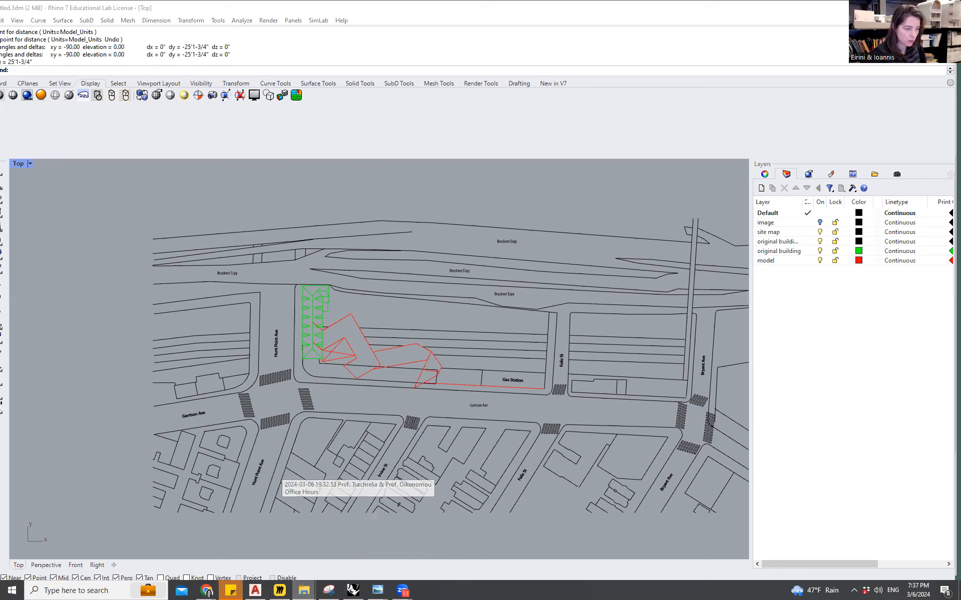
left_click_drag(651, 109, 0, 181)
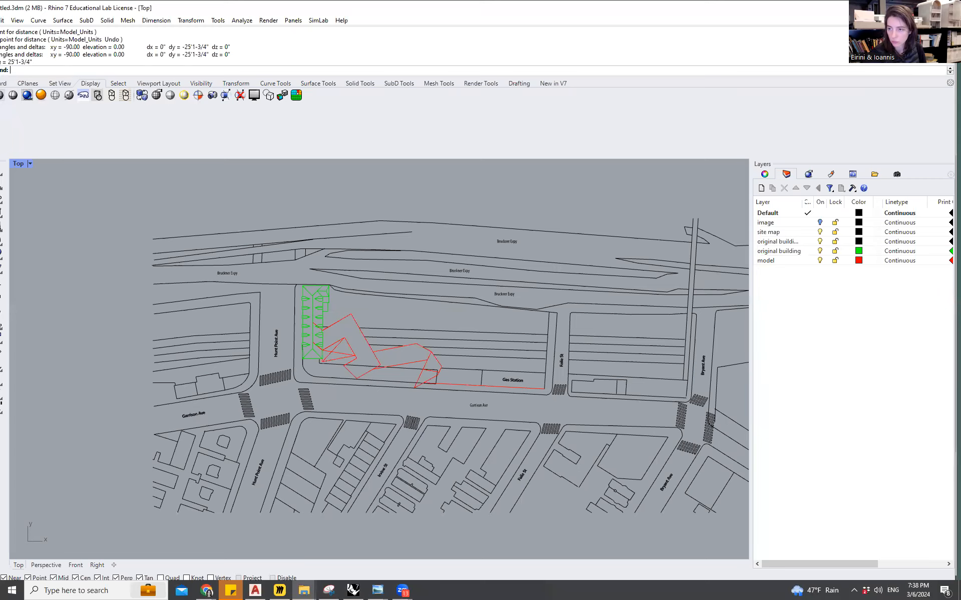
left_click(821, 357)
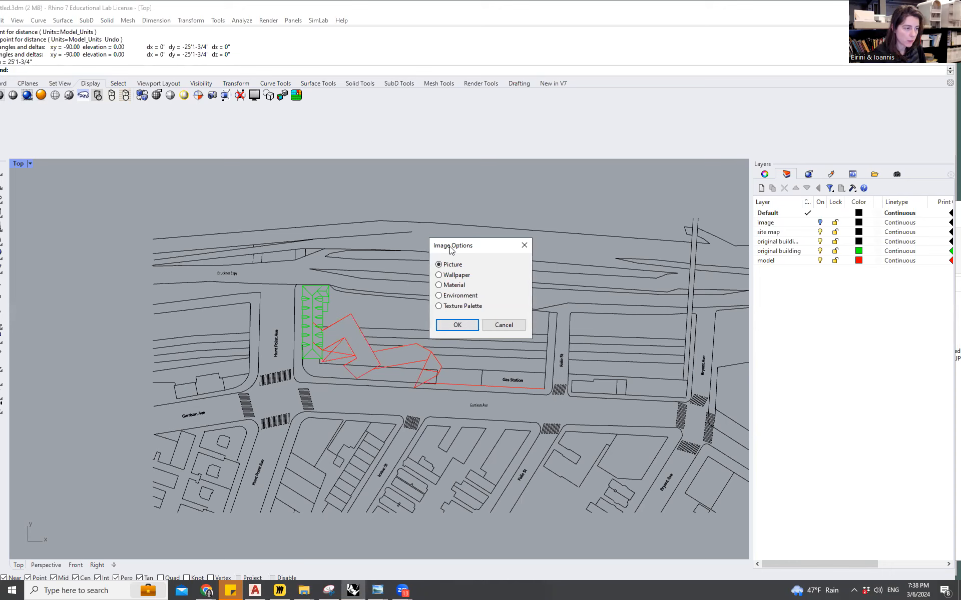
left_click(457, 326)
Step: Place the aerial picture in the Top view at the east end of the site map, sized larger than the plan
scroll(391, 311, "down", 2)
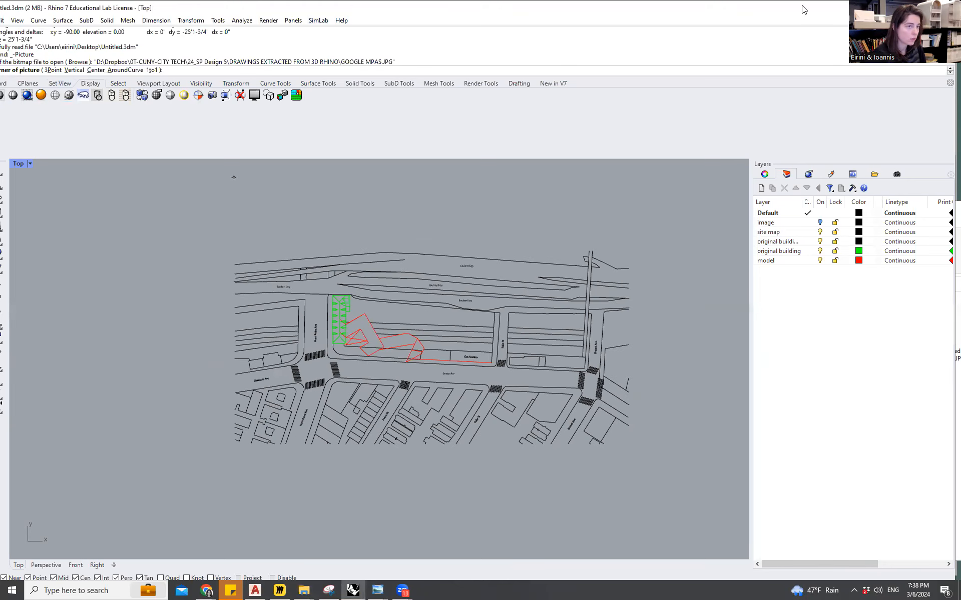
left_click(920, 8)
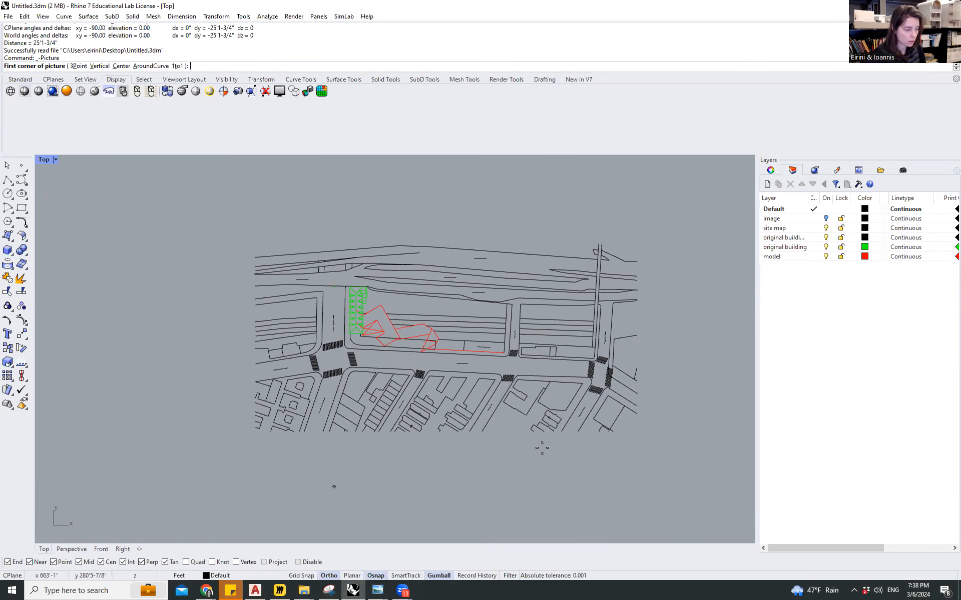
left_click(564, 489)
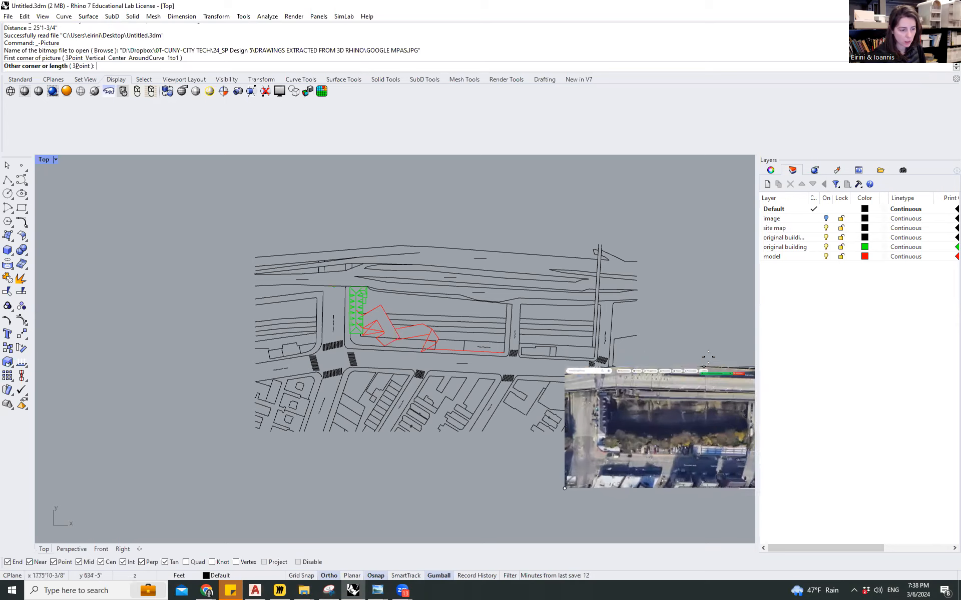
scroll(528, 434, "down", 1)
scroll(517, 447, "down", 1)
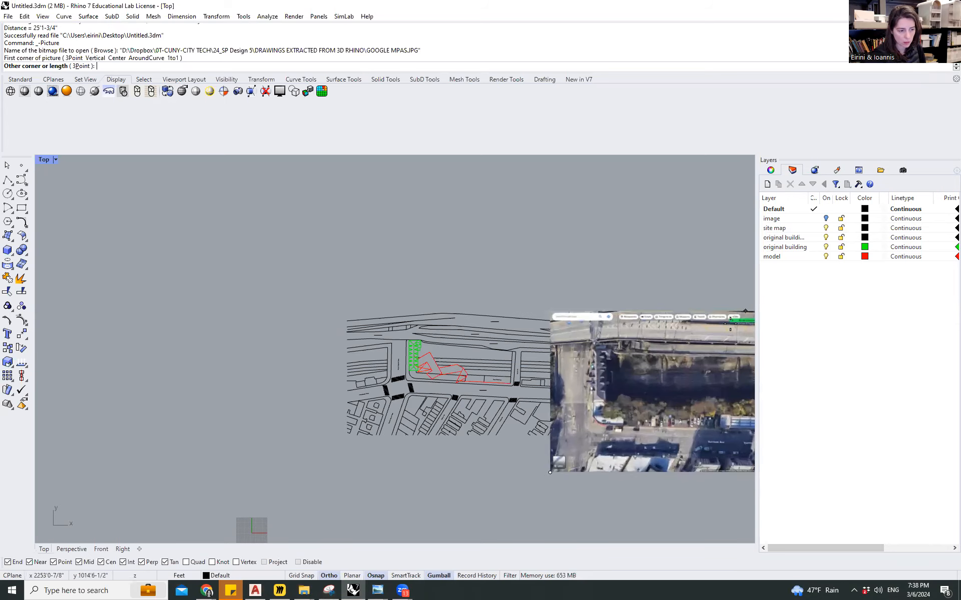
scroll(633, 375, "down", 1)
left_click(662, 349)
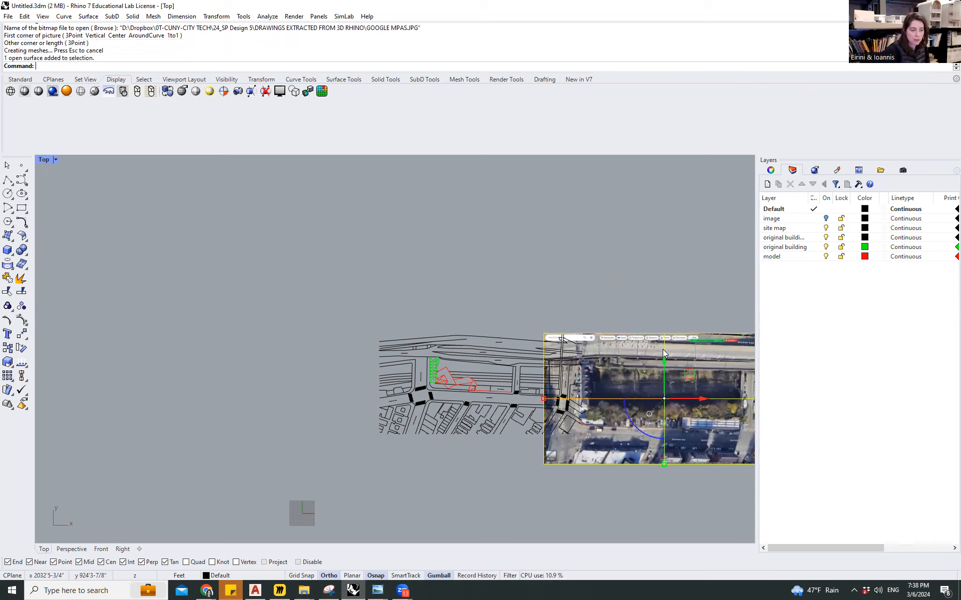
Step: Set the aerial picture's material object transparency to 32%
left_click(772, 171)
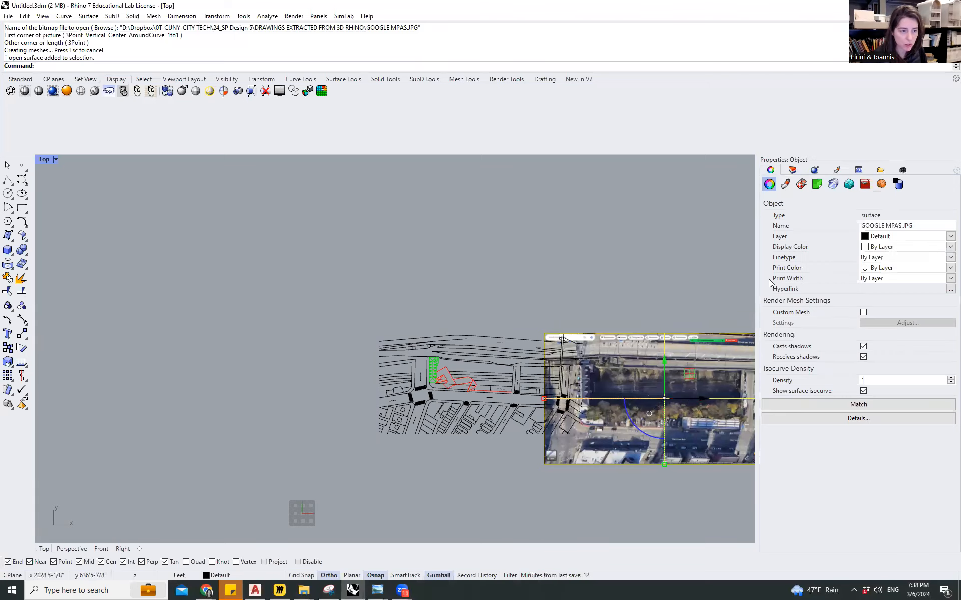
left_click(786, 186)
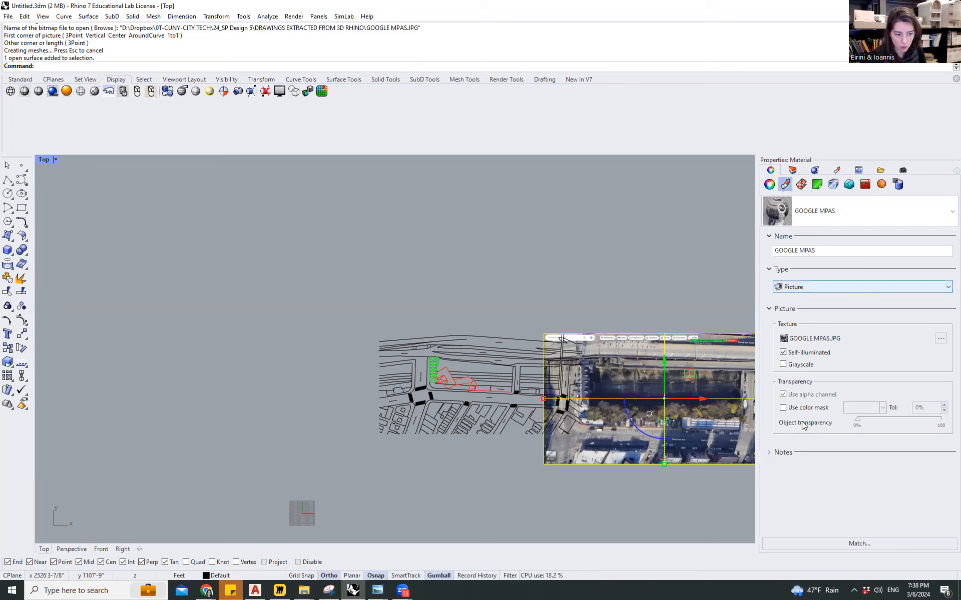
left_click_drag(873, 424, 884, 424)
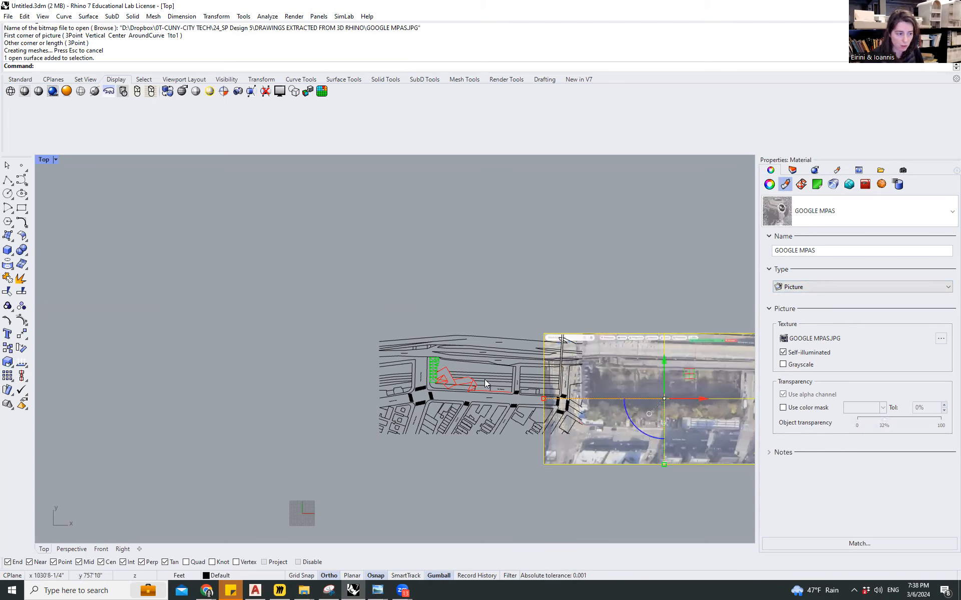
Step: Move the aerial picture west onto the site plan, bringing its gas station corner to the plan corner at Garrison Ave and Faile St
left_click(673, 325)
left_click(656, 369)
type("Move")
key("Return")
left_click(740, 428)
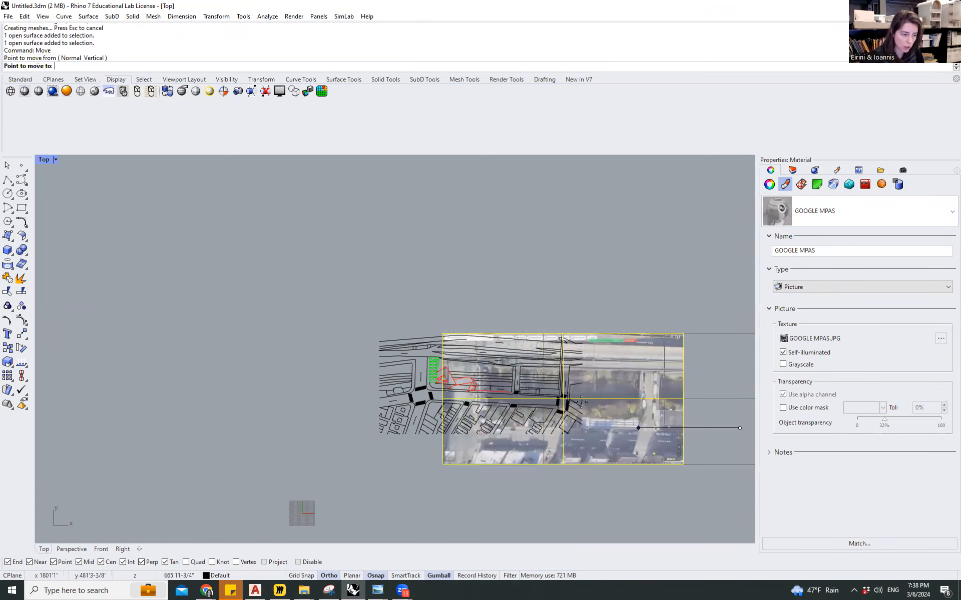
scroll(541, 406, "up", 4)
scroll(506, 406, "up", 5)
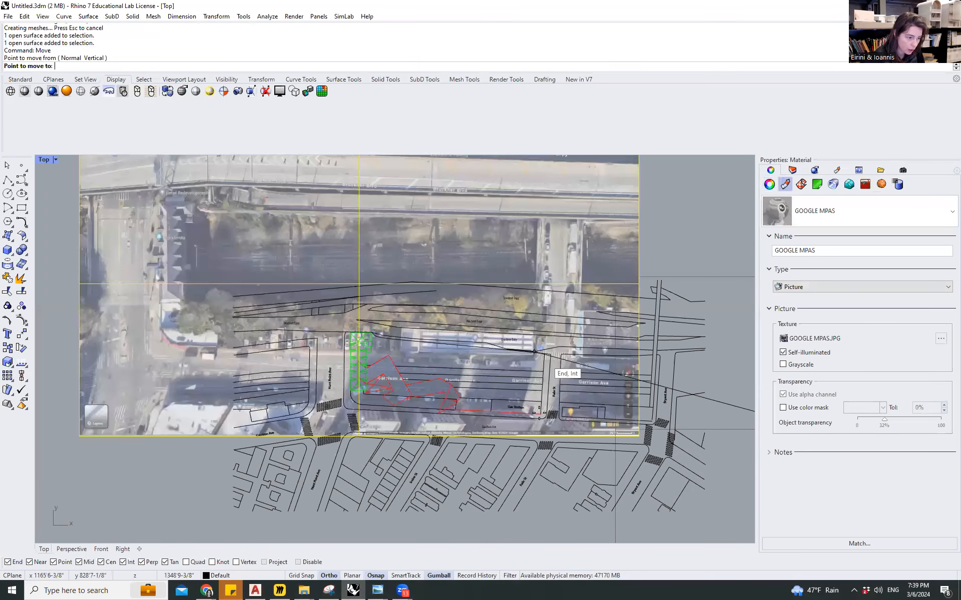
left_click(534, 351)
Step: Scale the aerial picture by reference from the gas station corner so its block length fits the plan block back to Hunt Point Ave
type("Scale")
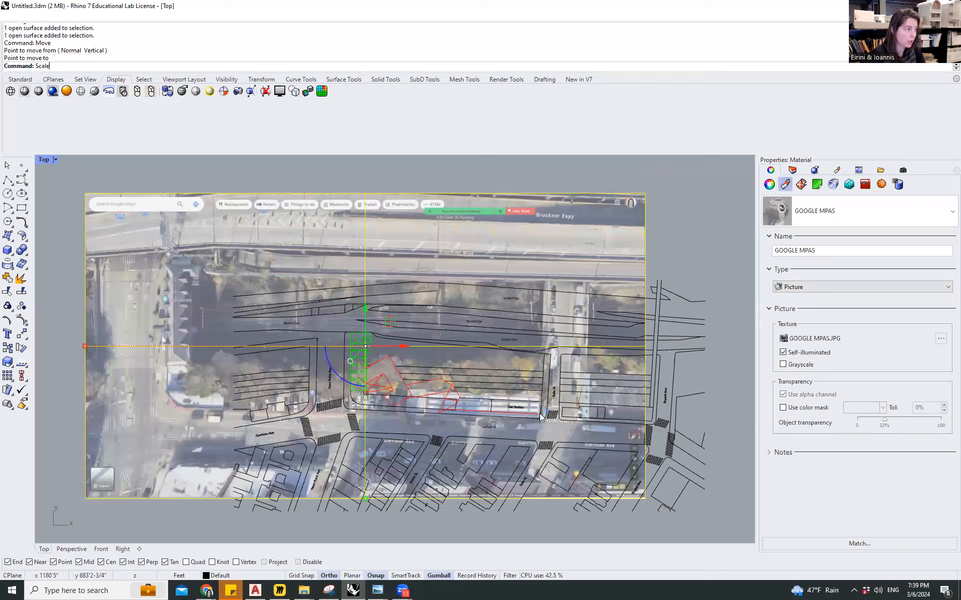
key("Return")
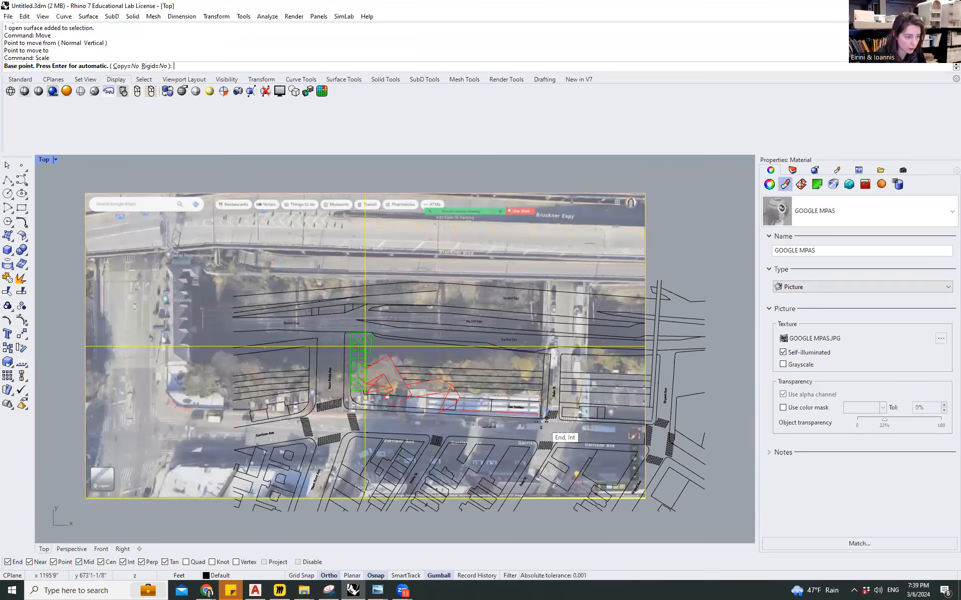
left_click(541, 414)
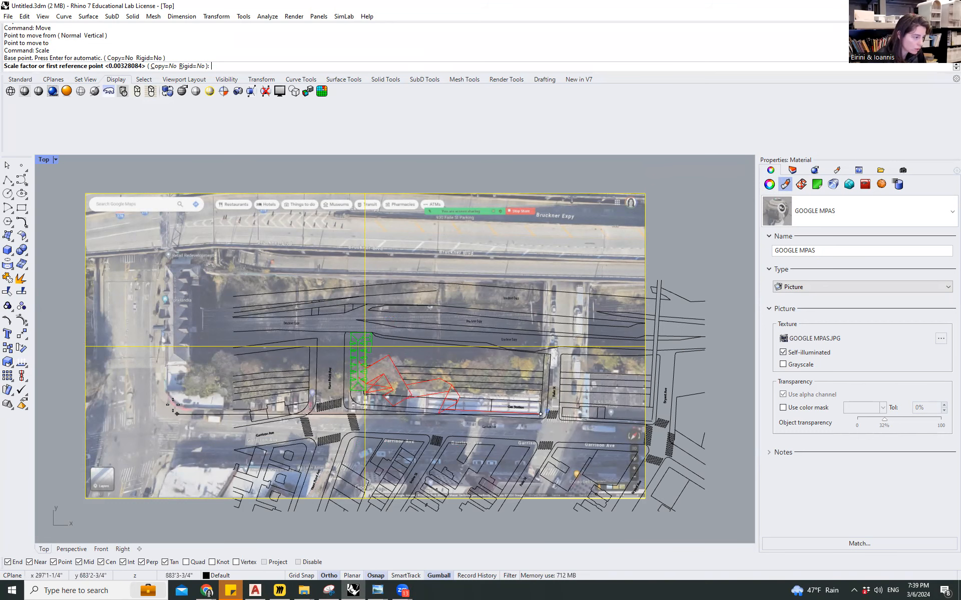
left_click(170, 414)
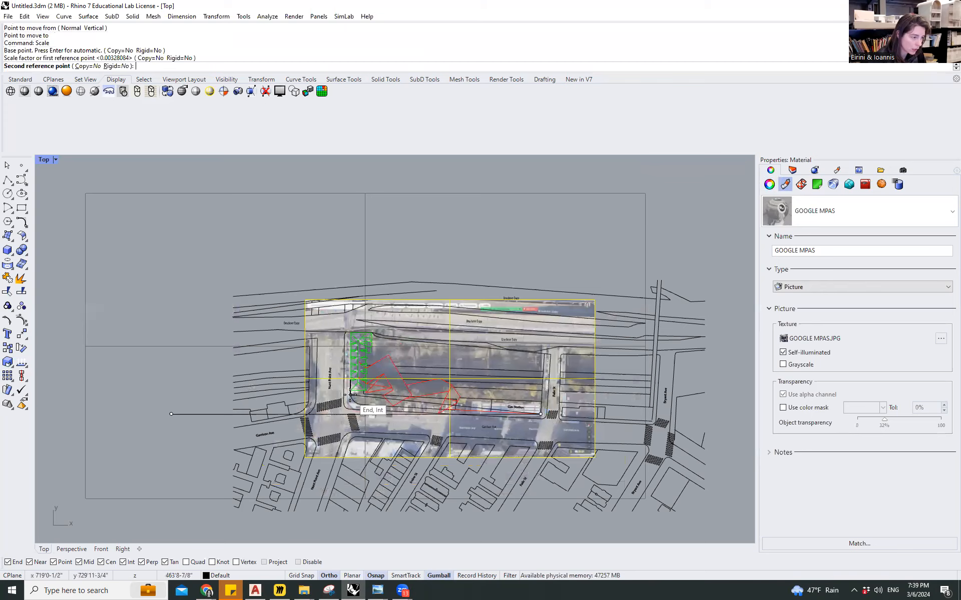
left_click(353, 411)
scroll(558, 443, "up", 5)
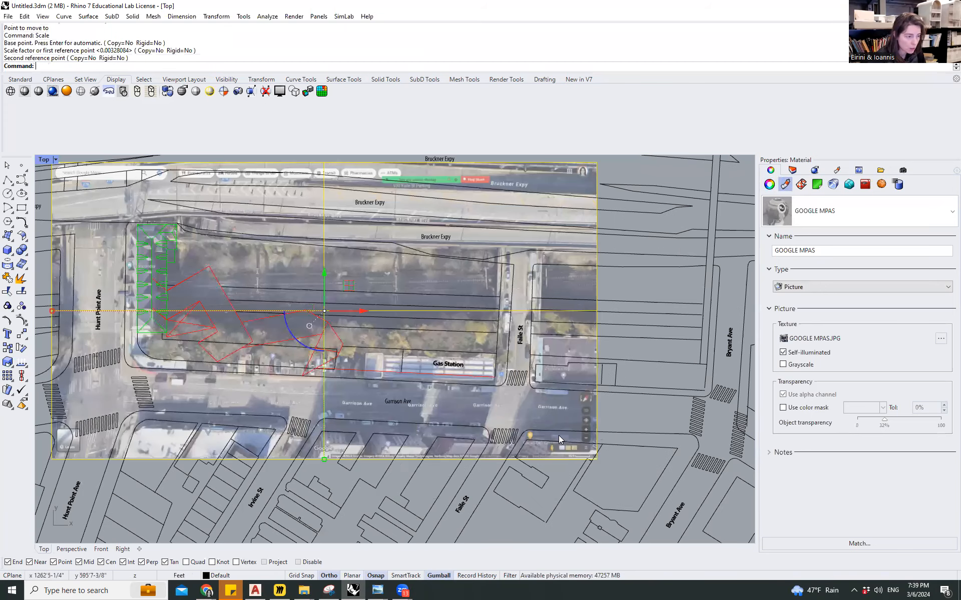
key("Escape")
scroll(370, 332, "down", 1)
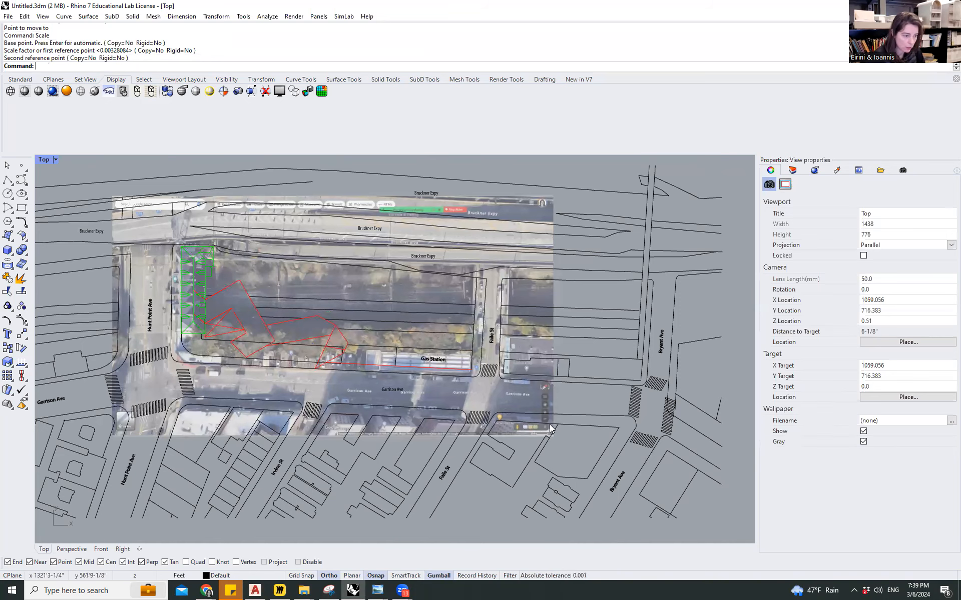
Step: Scale the aerial picture by reference along its 20 ft map scale bar, setting the bar's length to 20'
scroll(501, 419, "up", 8)
type("Sc")
key("Return")
left_click(489, 419)
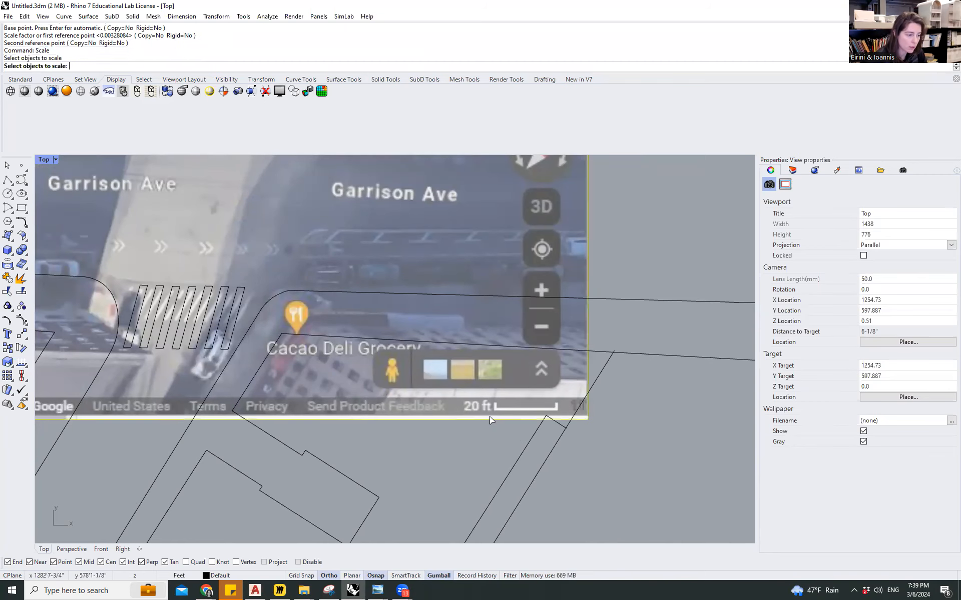
key("Return")
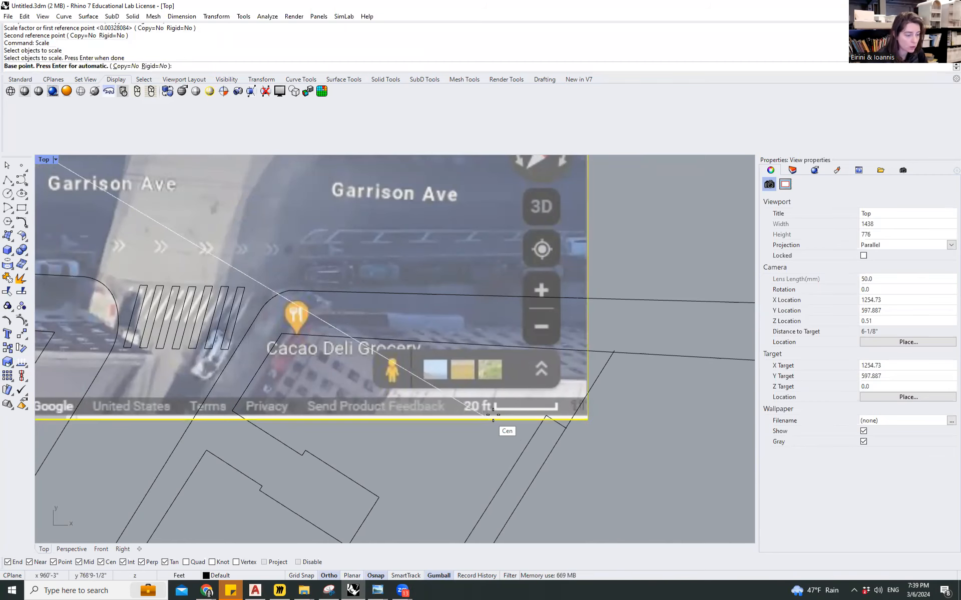
scroll(493, 417, "up", 10)
left_click(491, 410)
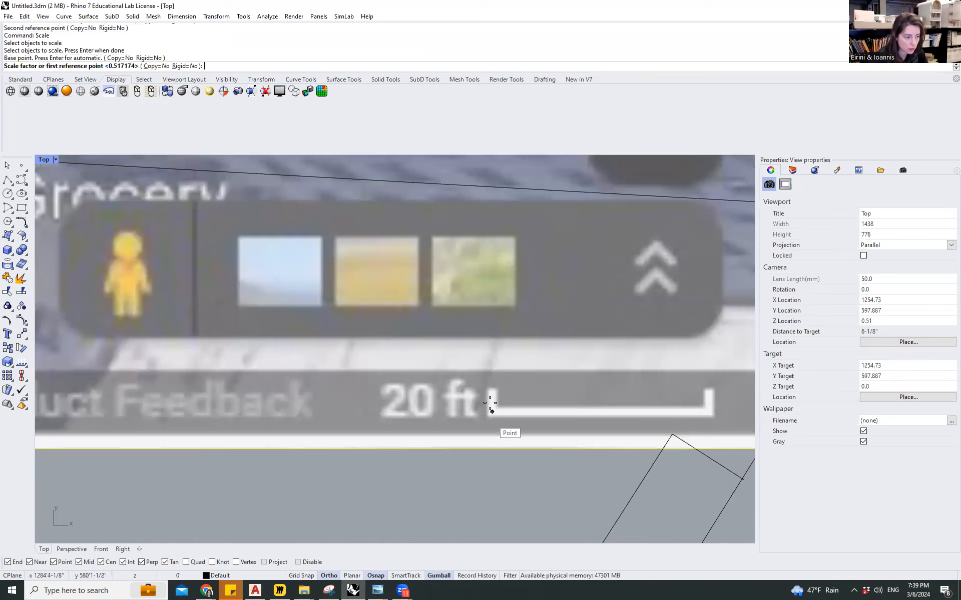
left_click(708, 412)
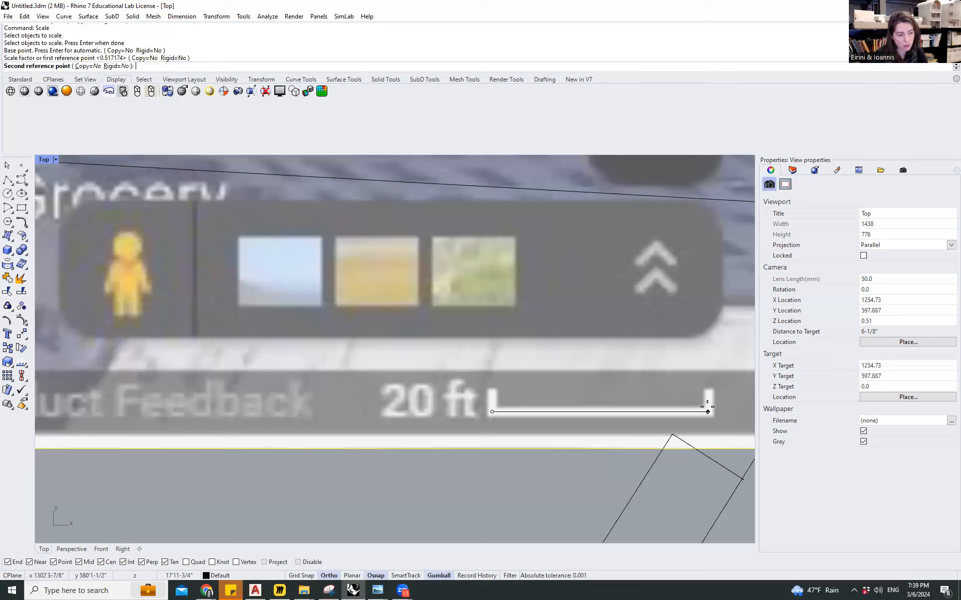
scroll(498, 409, "down", 5)
type("20")
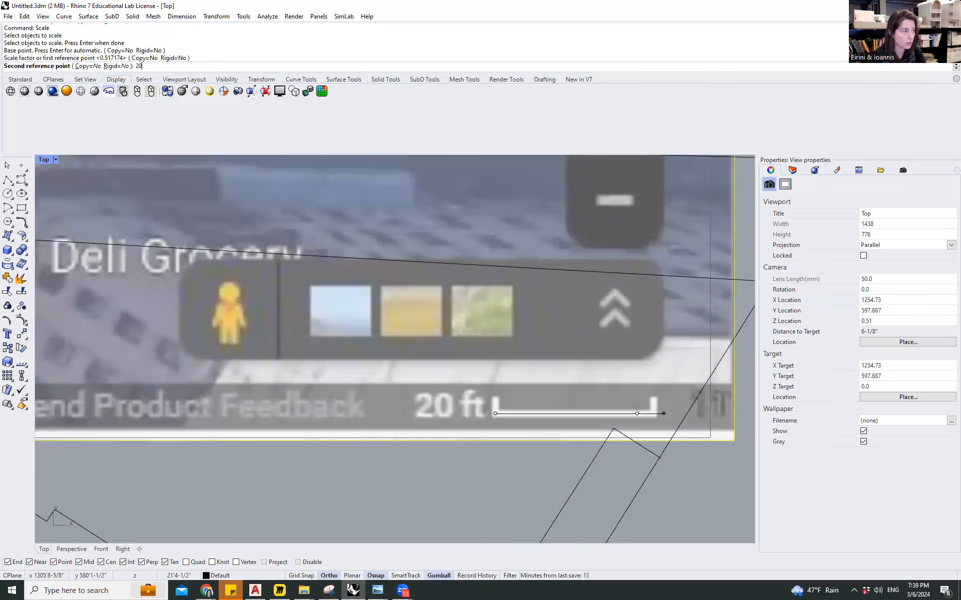
type("'")
key("Return")
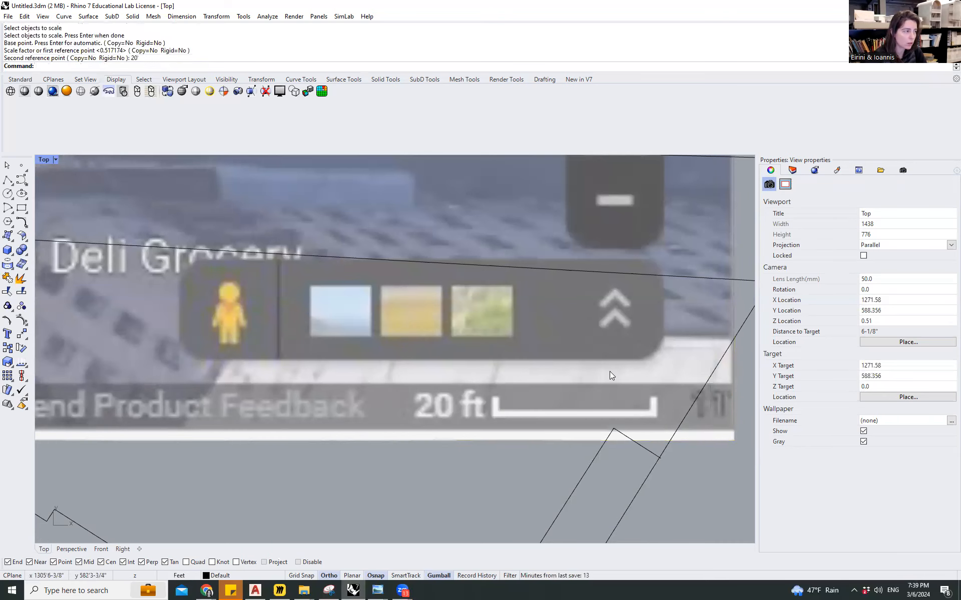
Step: Move the aerial picture so the gas station's corner lands on the end of the red line near Garrison Ave and Faile St
scroll(481, 364, "down", 4)
scroll(543, 393, "down", 6)
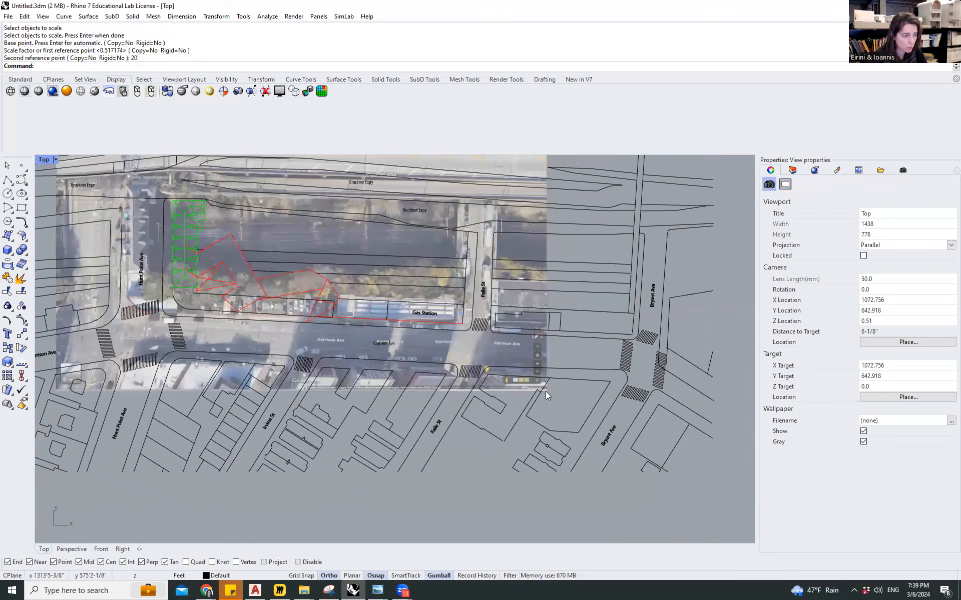
middle_click(431, 344)
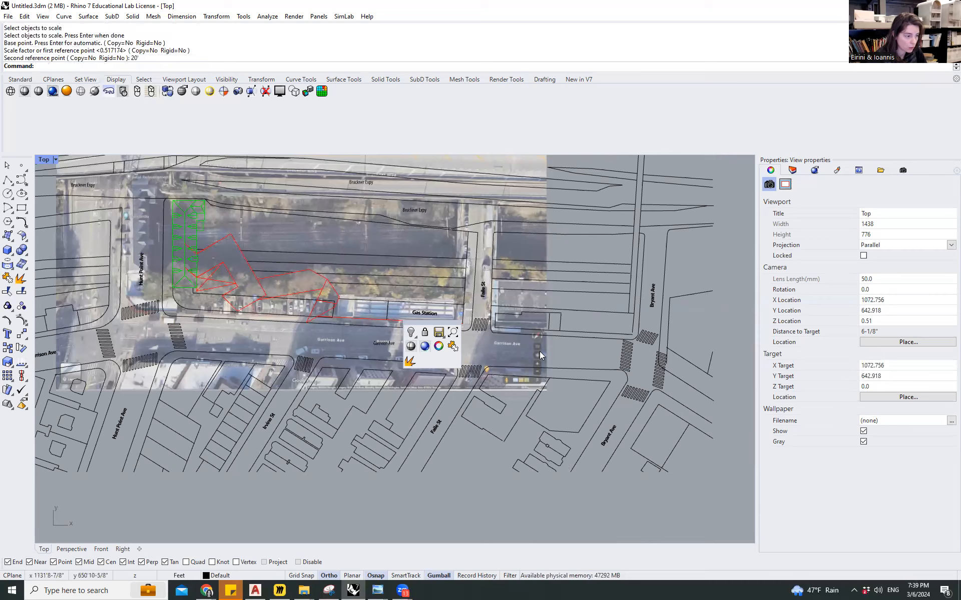
scroll(449, 331, "up", 4)
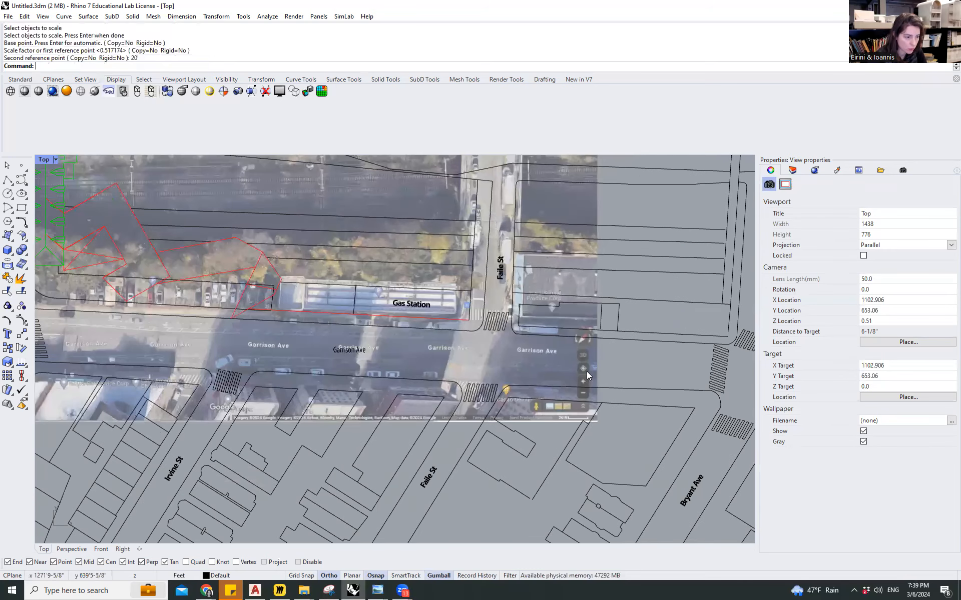
left_click(586, 375)
type("move")
key("Return")
scroll(376, 307, "up", 2)
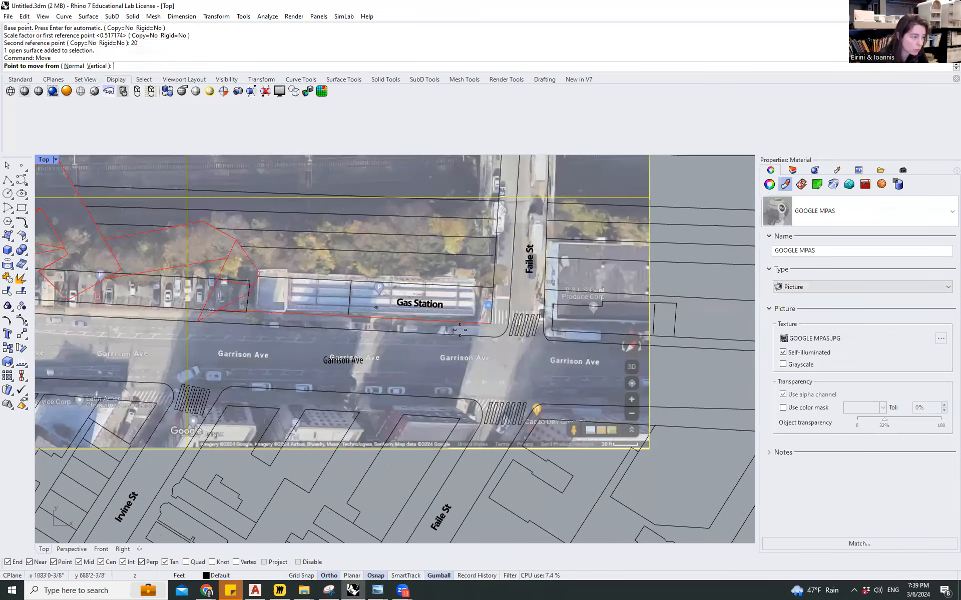
scroll(376, 308, "up", 1)
left_click(474, 314)
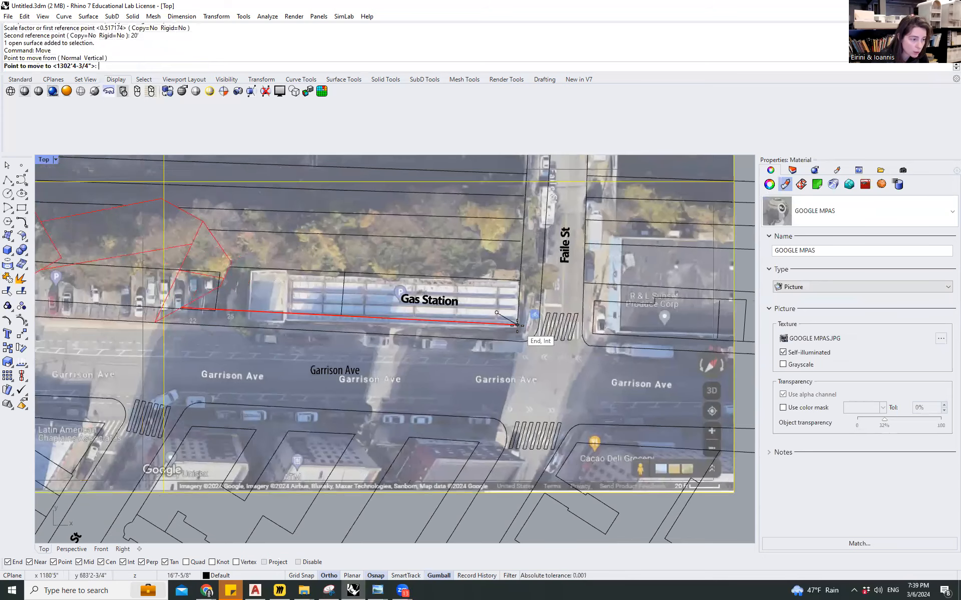
left_click(516, 325)
scroll(567, 373, "down", 3)
scroll(285, 284, "up", 1)
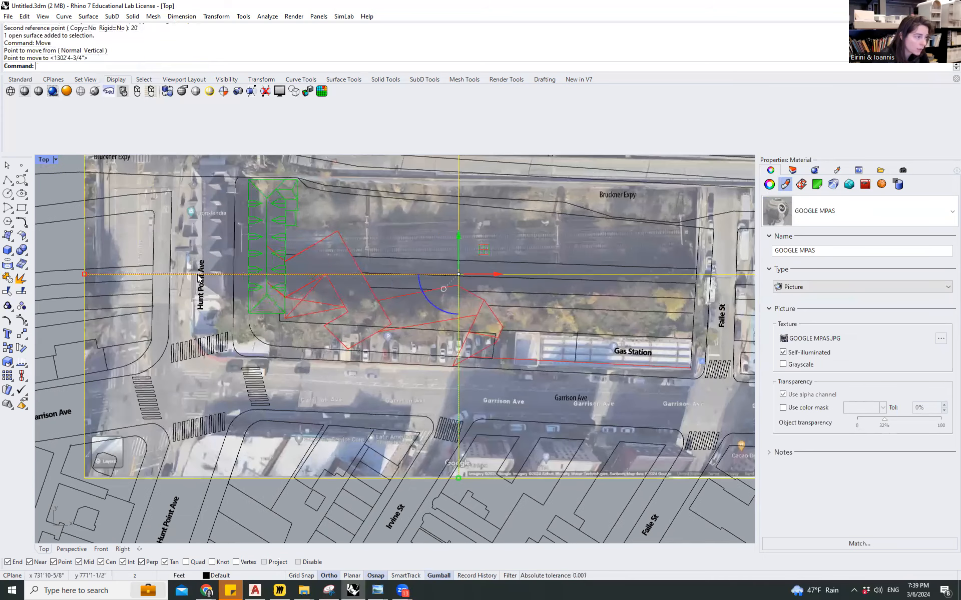
scroll(280, 295, "down", 1)
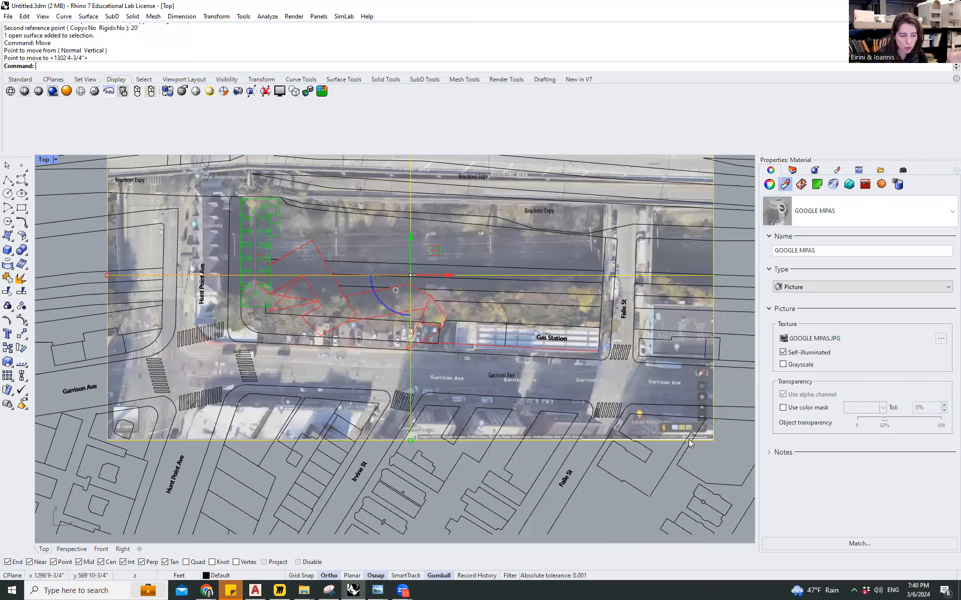
scroll(686, 439, "up", 2)
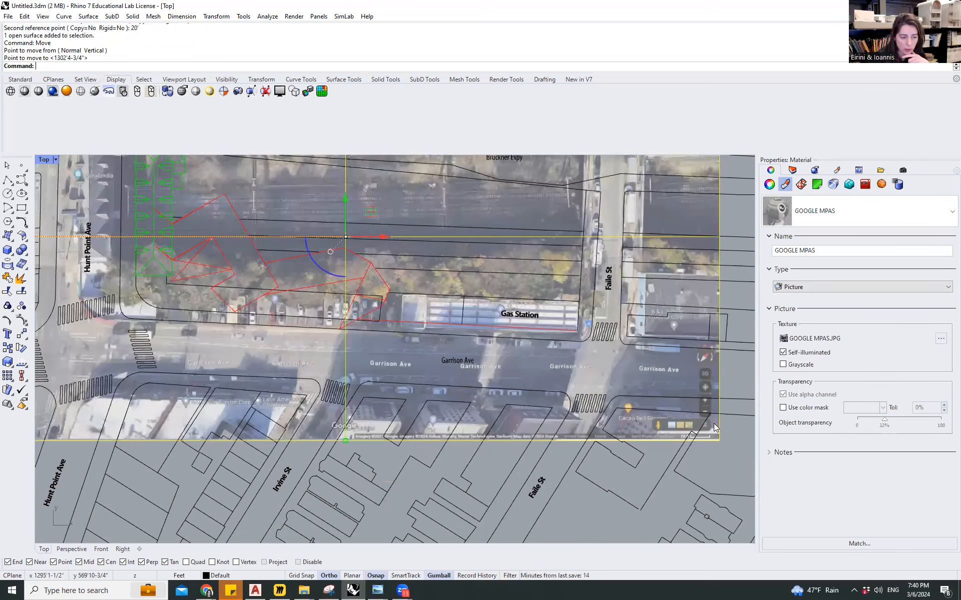
scroll(731, 433, "up", 5)
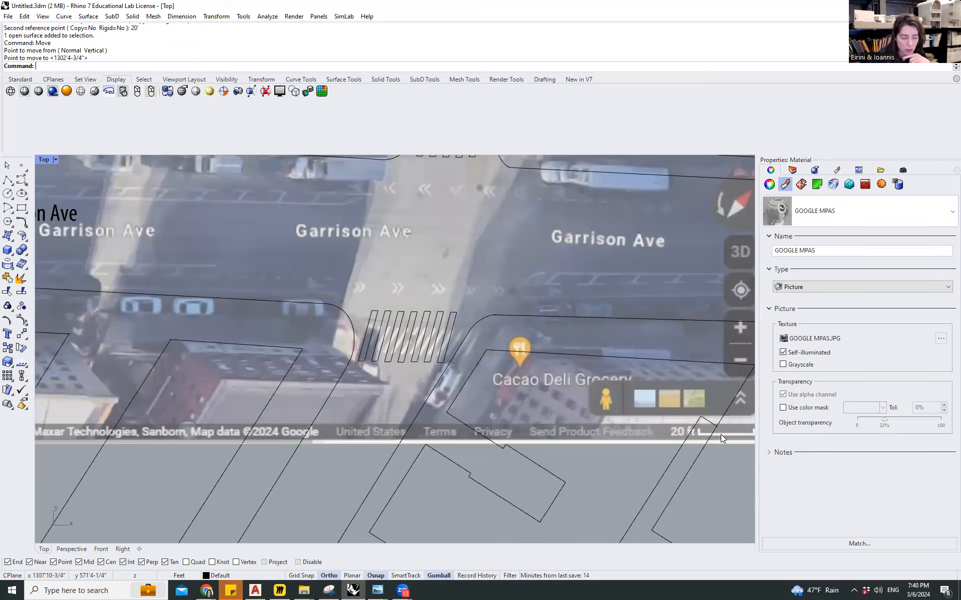
scroll(720, 434, "down", 2)
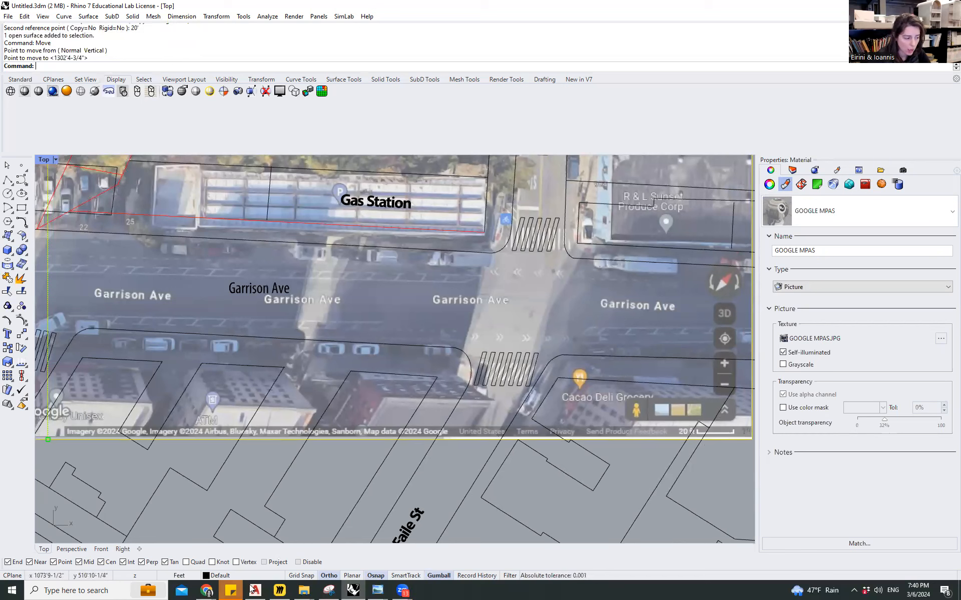
Step: Switch to Google Maps in Chrome, zoom out to the 50 ft scale, and capture the map area including the scale bar with Snipping Tool
mouse_move(206, 589)
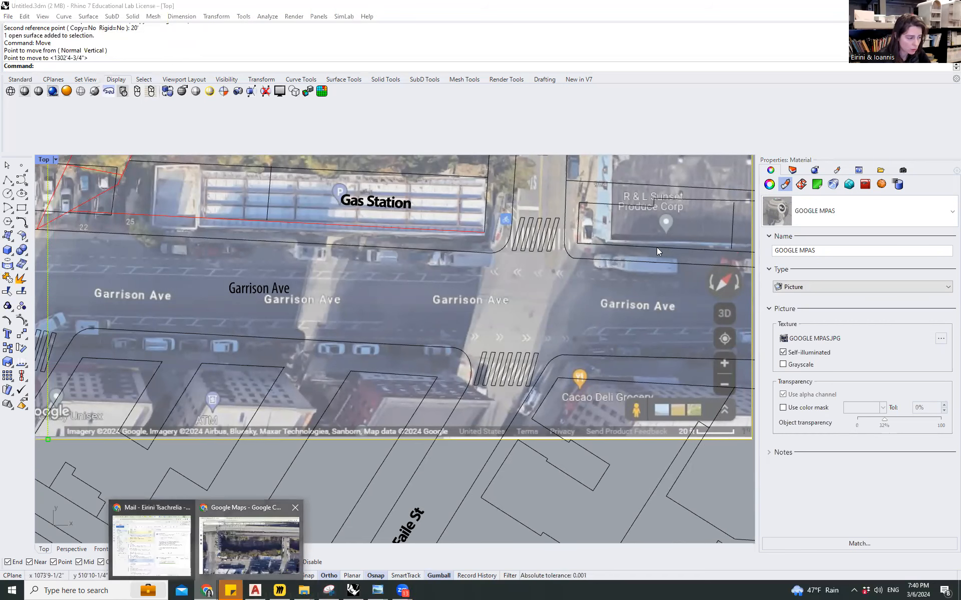
left_click(250, 539)
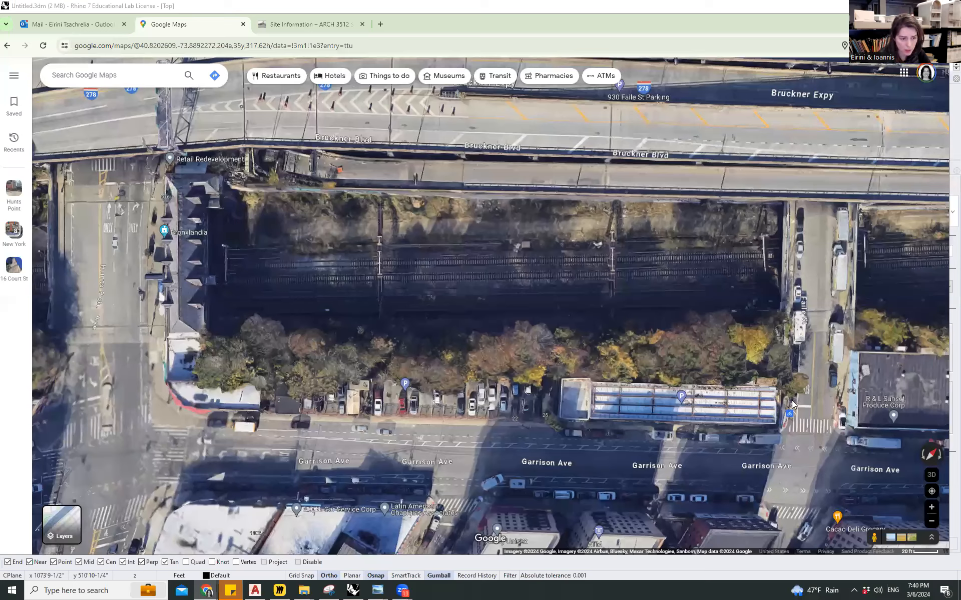
scroll(674, 404, "down", 2)
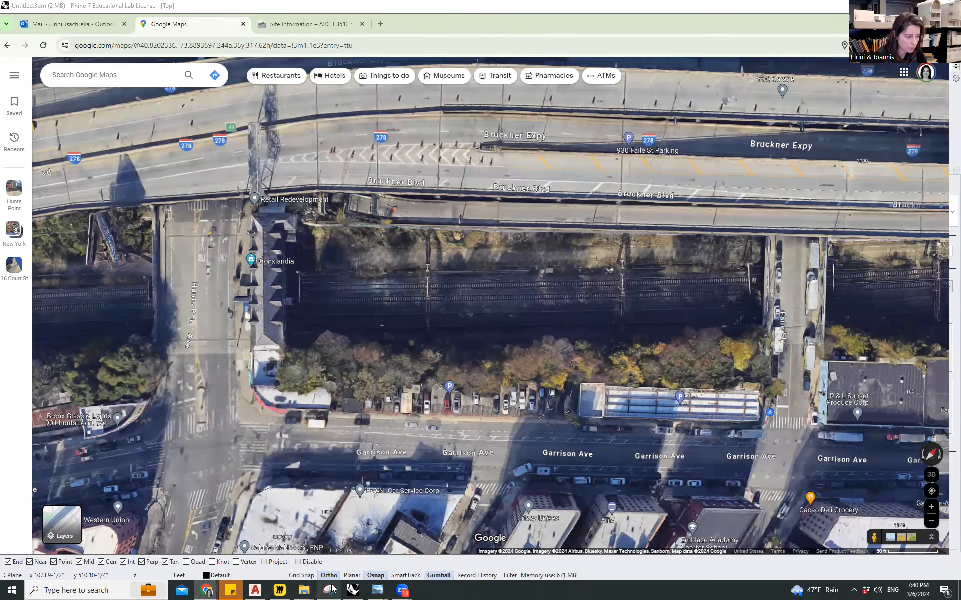
left_click(18, 30)
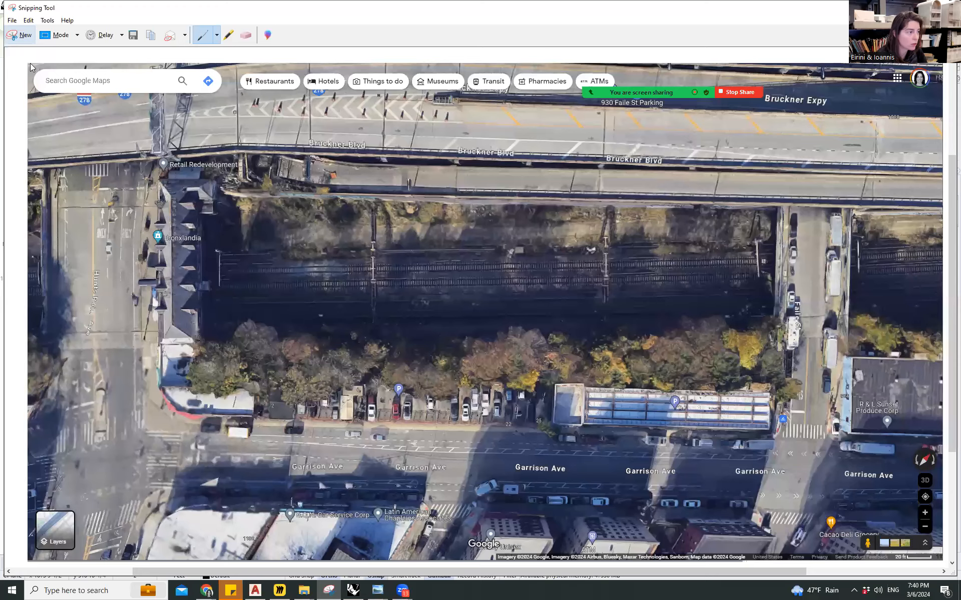
left_click_drag(34, 58, 948, 556)
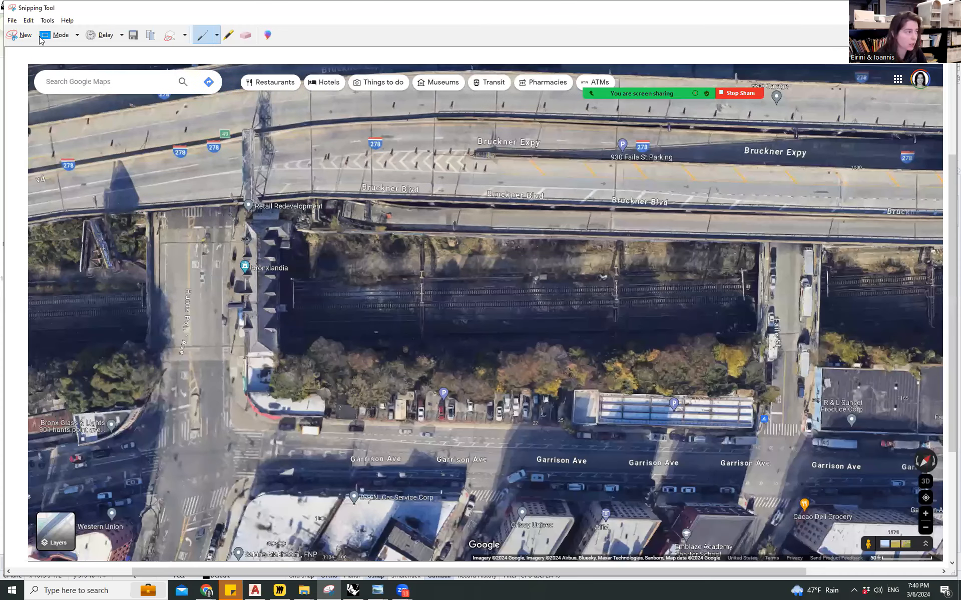
Step: Save the new capture as a JPEG named GOOGLE MAPS2 in the DRAWINGS EXTRACTED FROM 3D RHINO folder
left_click(13, 21)
left_click(45, 48)
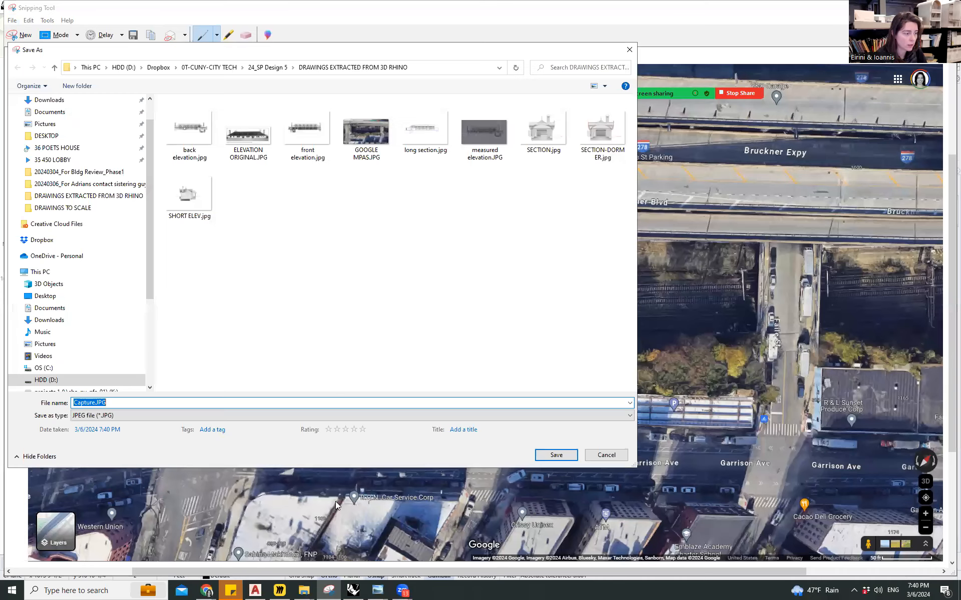
type("GOOGLE ")
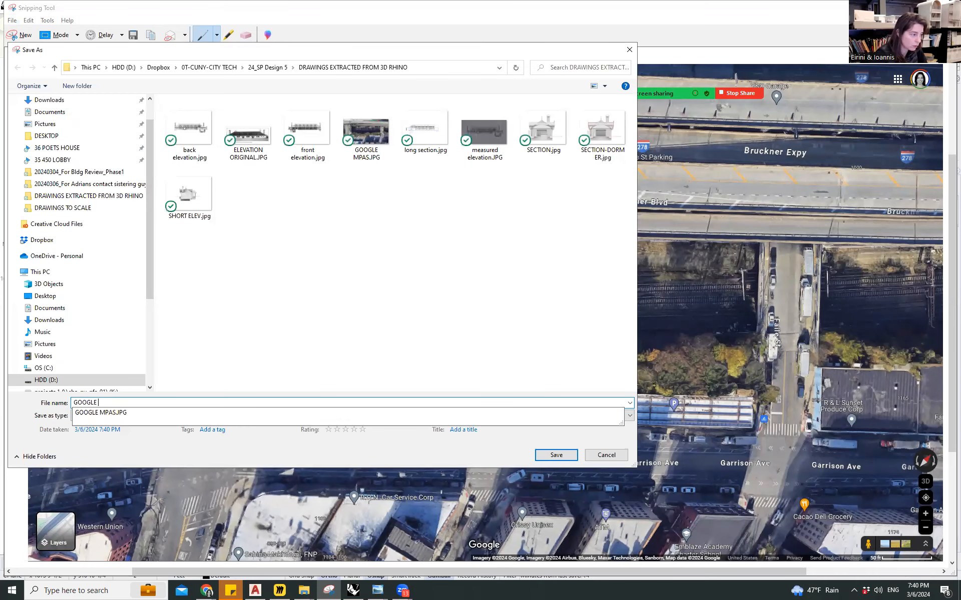
type("MAPS")
key("Return")
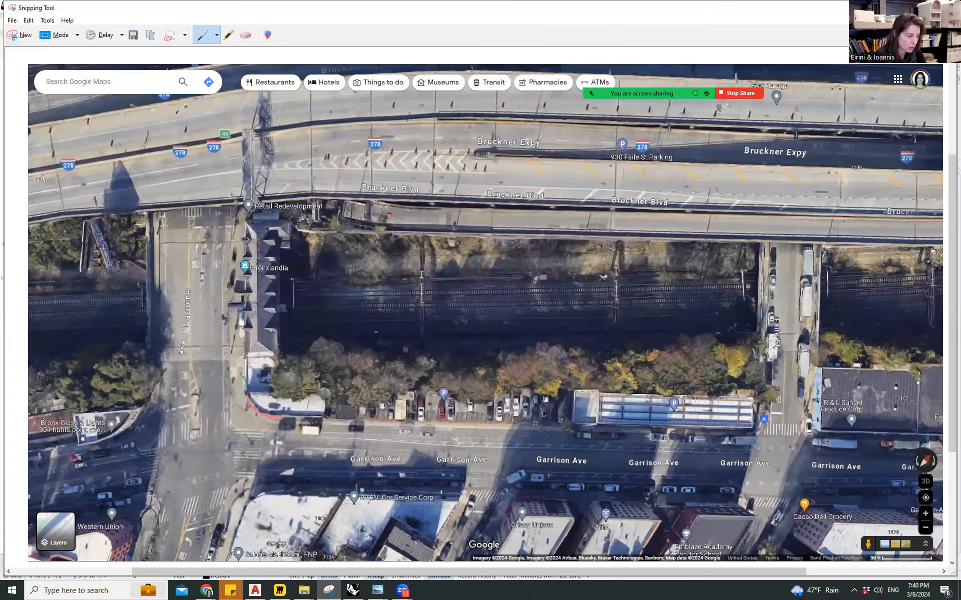
Step: Put the Google Maps browser away and bring up Rhino with the DRAWINGS EXTRACTED FROM 3D RHINO folder window in front
left_click(328, 590)
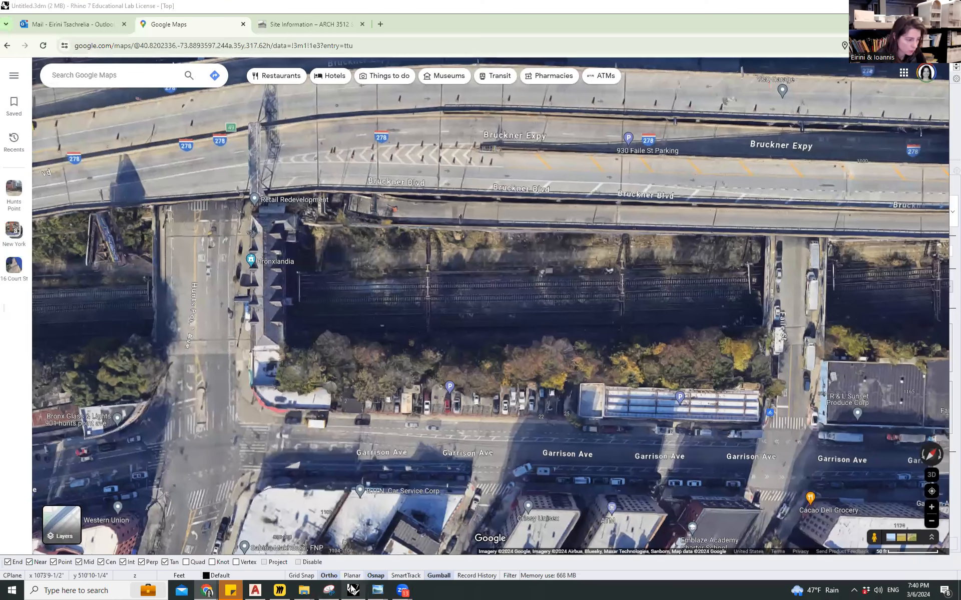
mouse_move(307, 573)
left_click(358, 545)
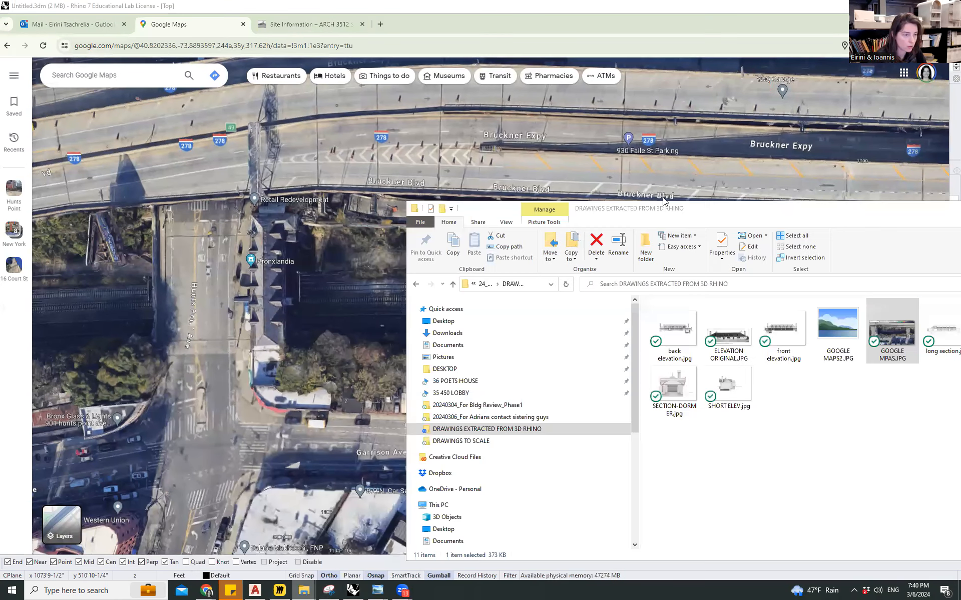
left_click(891, 22)
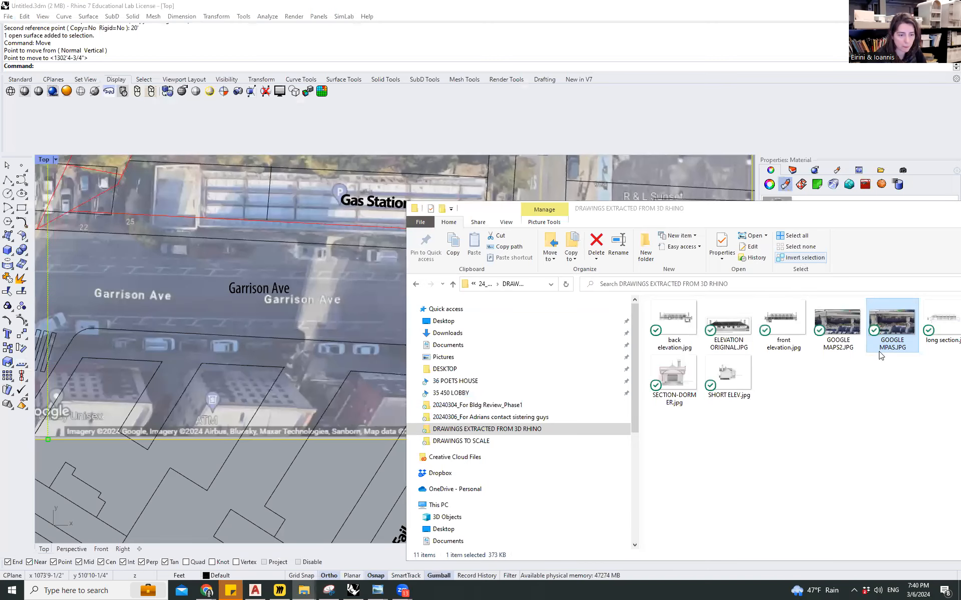
Step: Insert GOOGLE MAPS2.JPG from the folder into the Top view as a picture, placed in the empty area beside the site plan
left_click(838, 330)
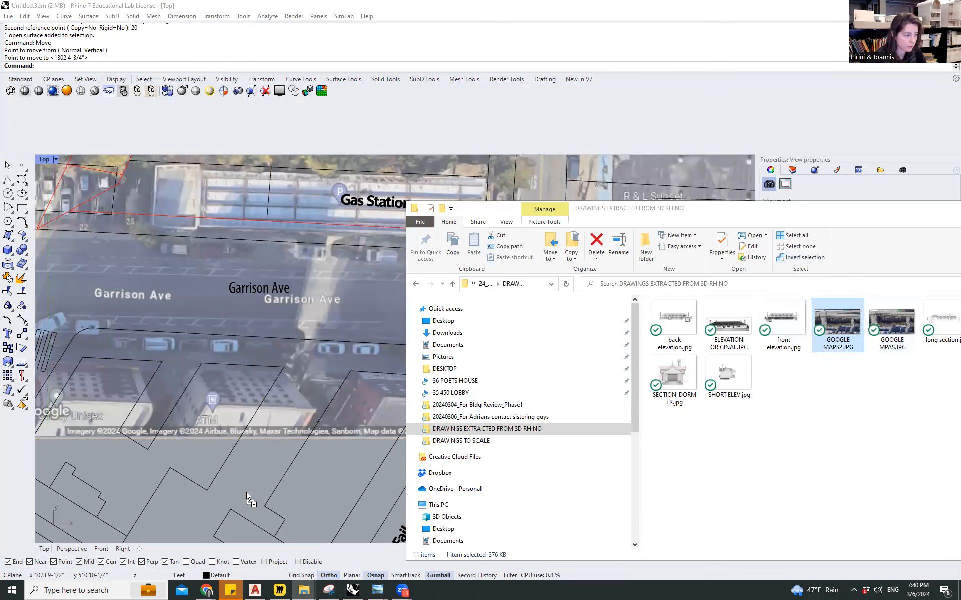
left_click_drag(246, 471, 246, 471)
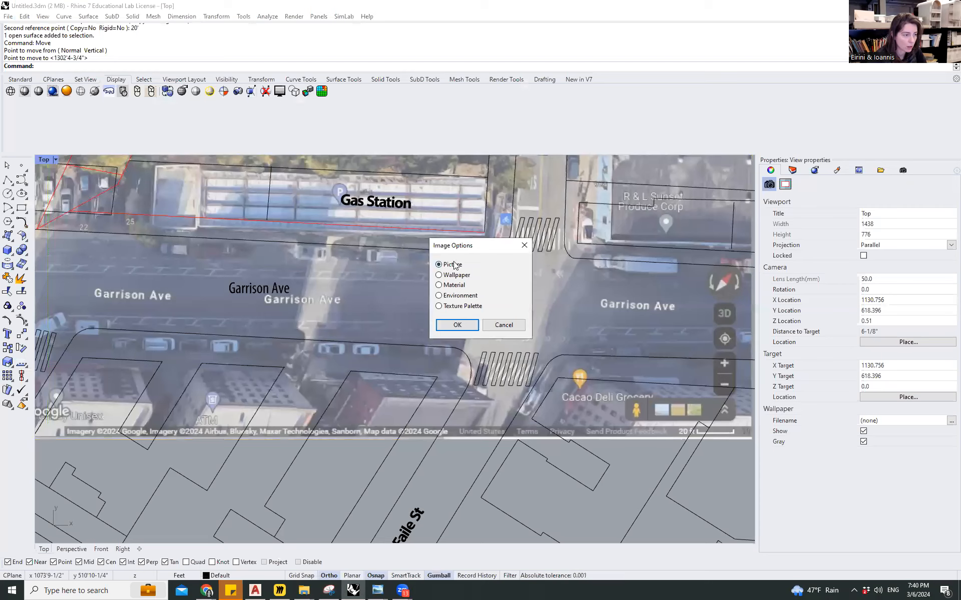
left_click(441, 326)
scroll(400, 391, "down", 5)
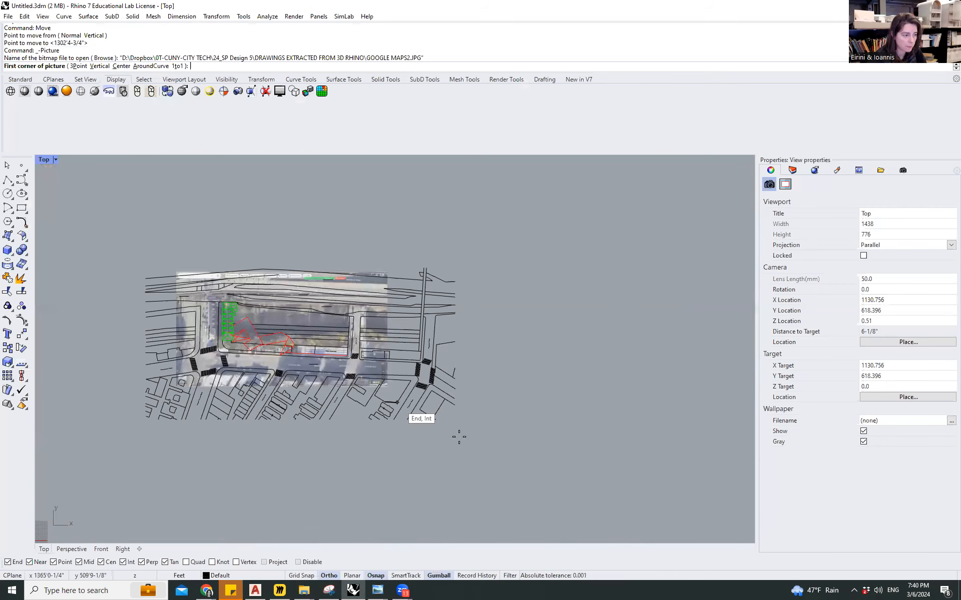
left_click(509, 449)
left_click(698, 247)
Step: Scale the GOOGLE MAPS2 picture by reference along its 50 ft map scale bar, setting the bar's length to 50'
scroll(675, 280, "down", 6)
left_click(607, 291)
type("Sc")
key("Return")
scroll(693, 356, "up", 4)
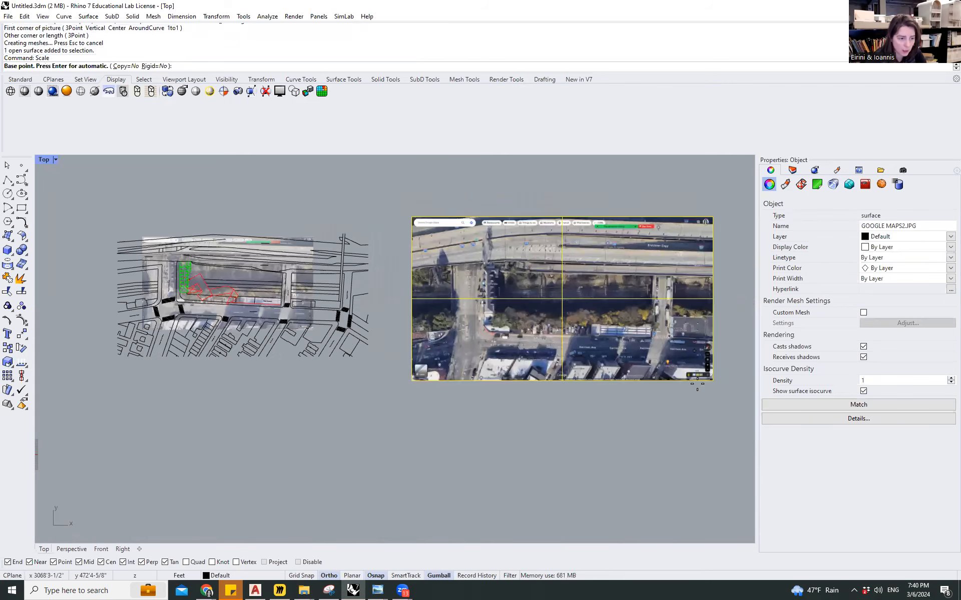
scroll(708, 388, "up", 10)
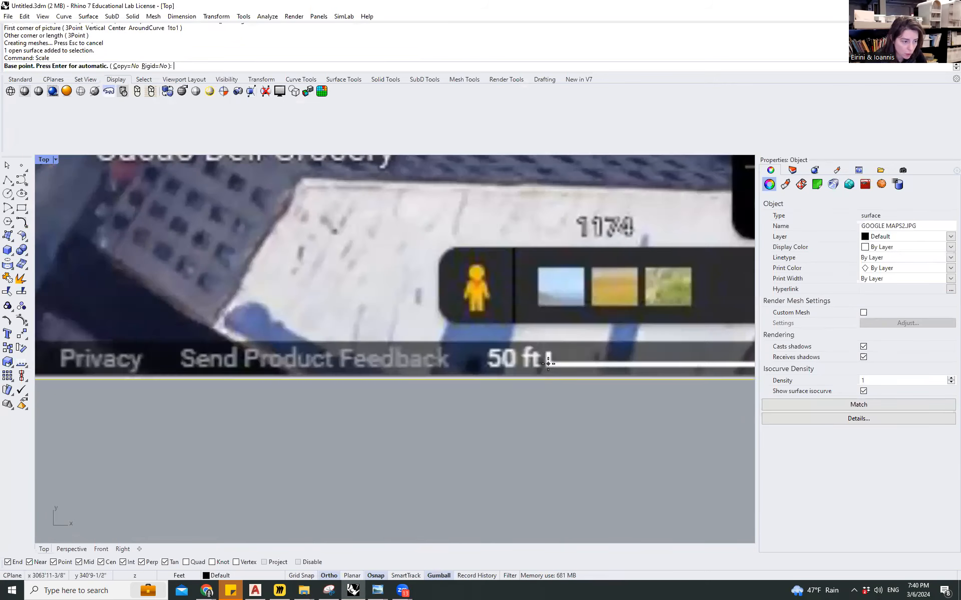
left_click(549, 359)
scroll(330, 372, "down", 5)
scroll(528, 364, "up", 6)
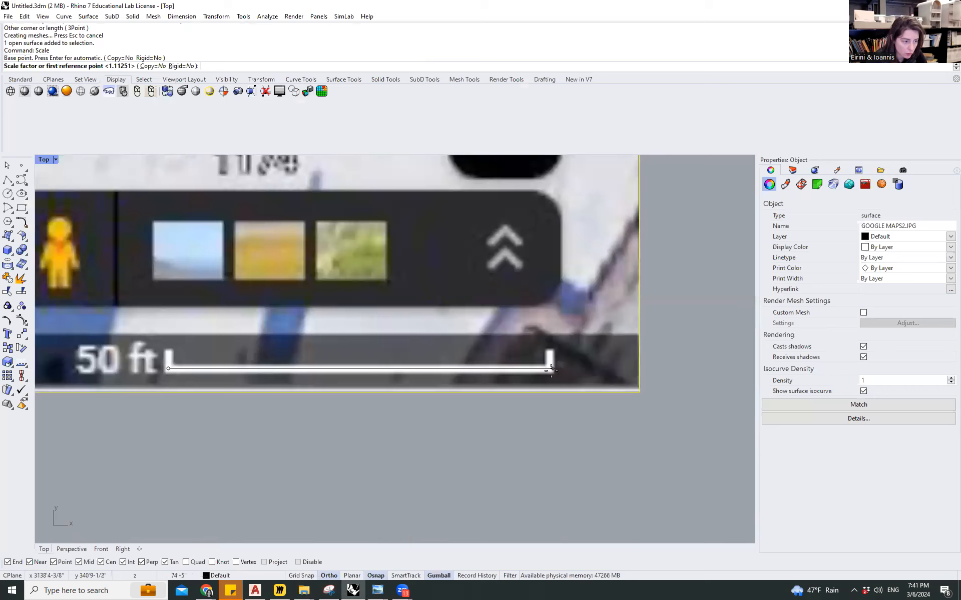
left_click(548, 368)
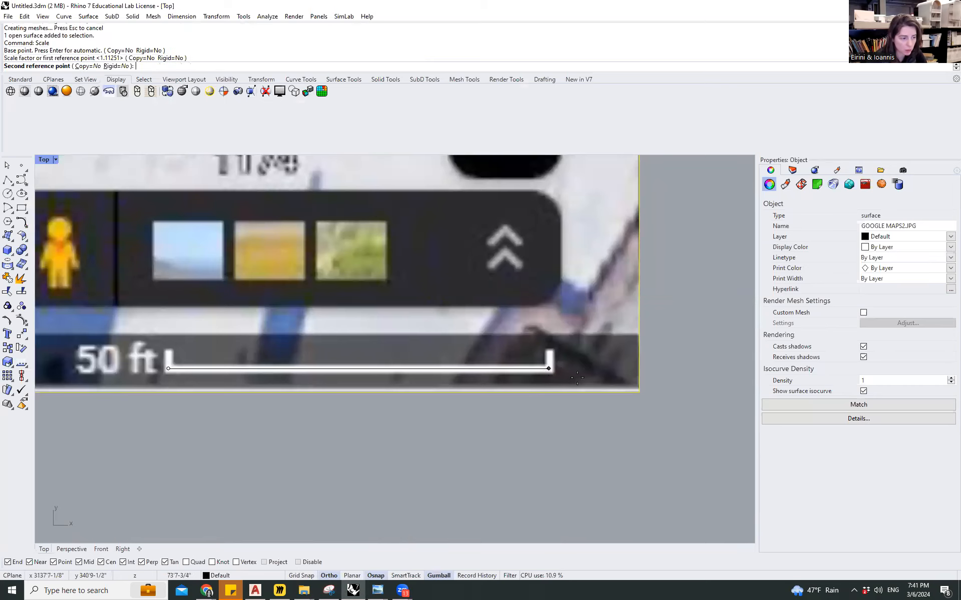
scroll(628, 390, "up", 3)
scroll(531, 371, "down", 8)
scroll(607, 399, "up", 4)
type("50")
scroll(607, 398, "down", 4)
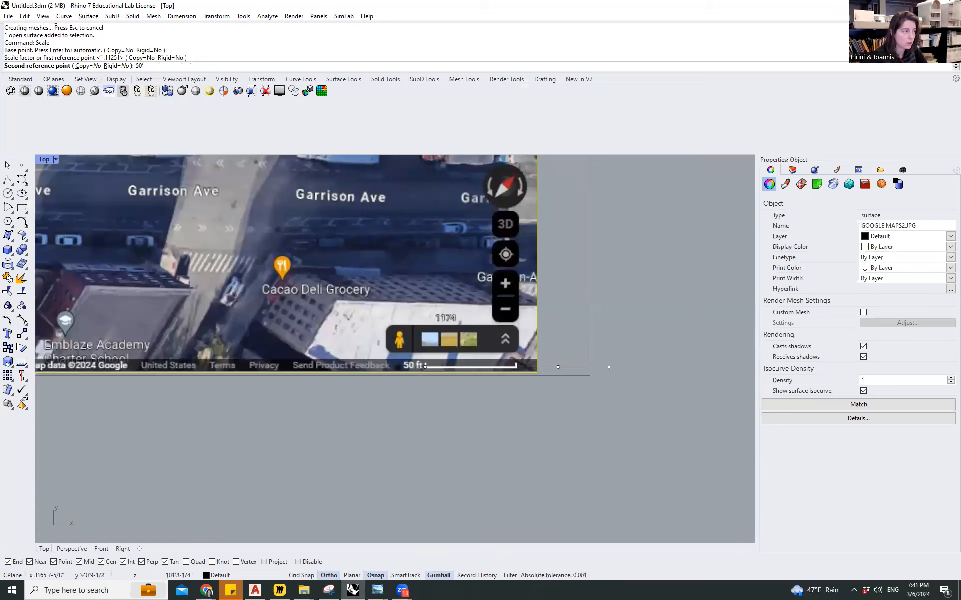
type("'")
key("Return")
Step: Measure the distance between the two ends of the scale bar on the GOOGLE MAPS2 picture
left_click(609, 411)
type("distance")
key("Return")
scroll(531, 374, "up", 2)
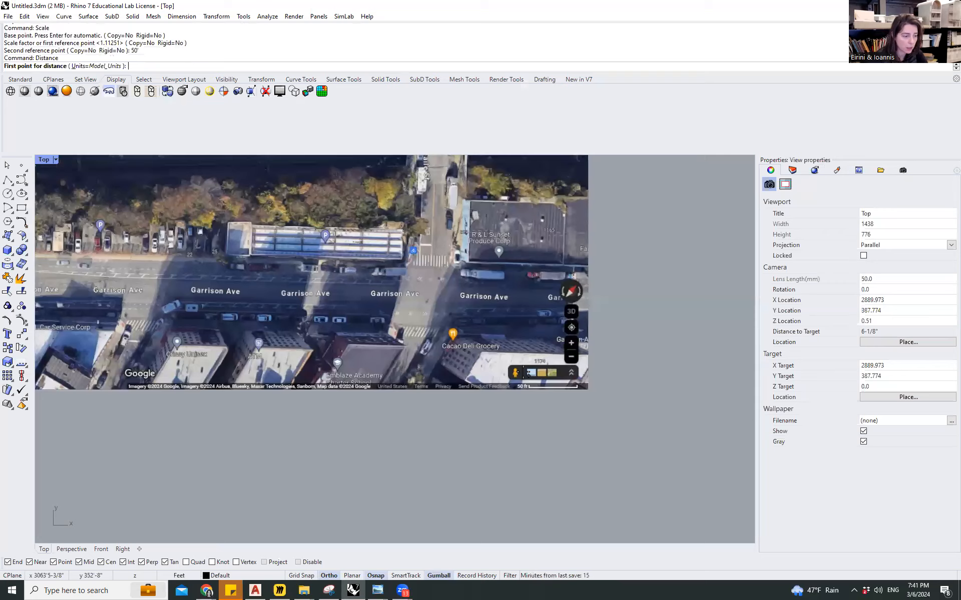
scroll(528, 374, "up", 4)
left_click(488, 431)
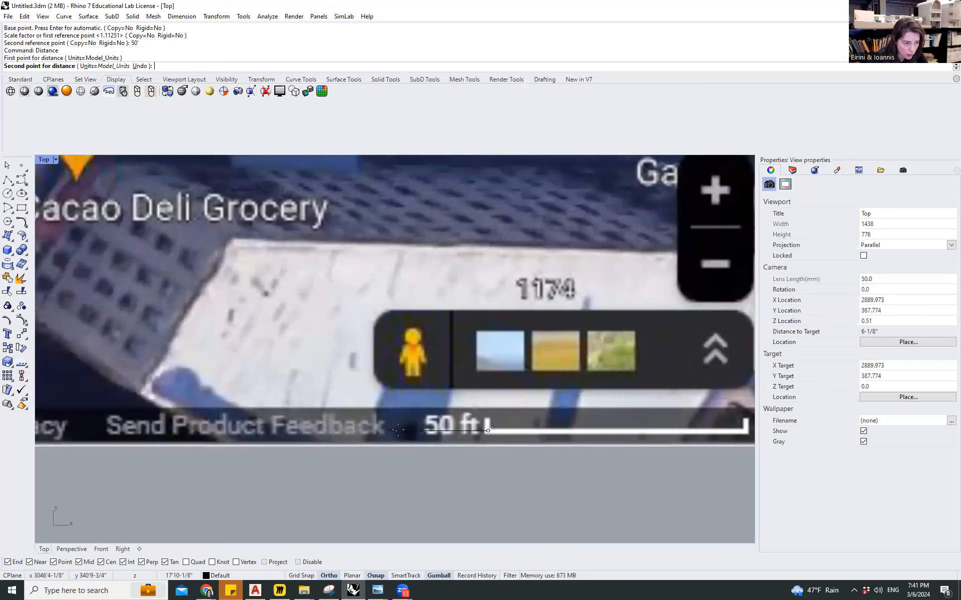
scroll(500, 430, "down", 2)
scroll(580, 440, "up", 4)
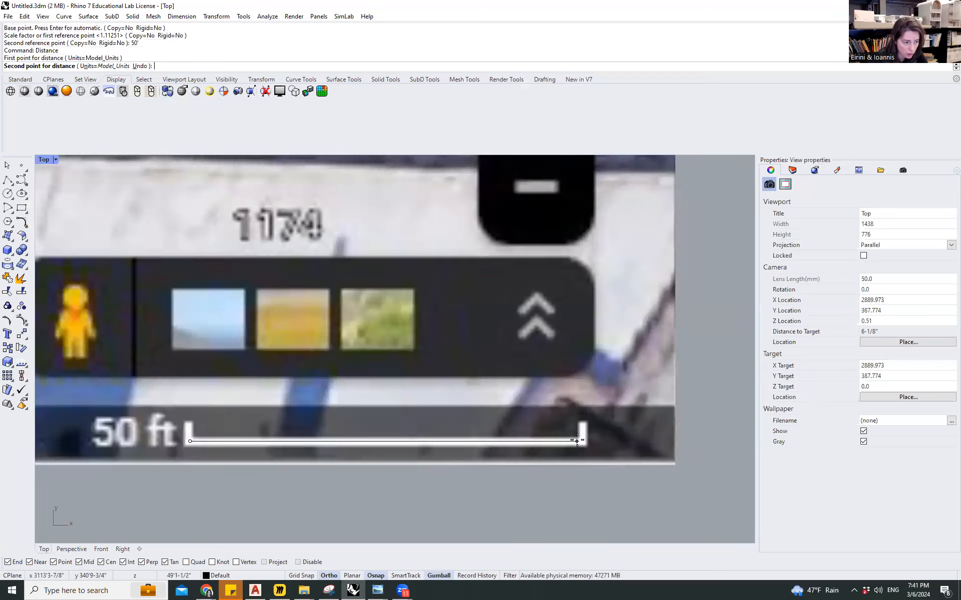
left_click(578, 441)
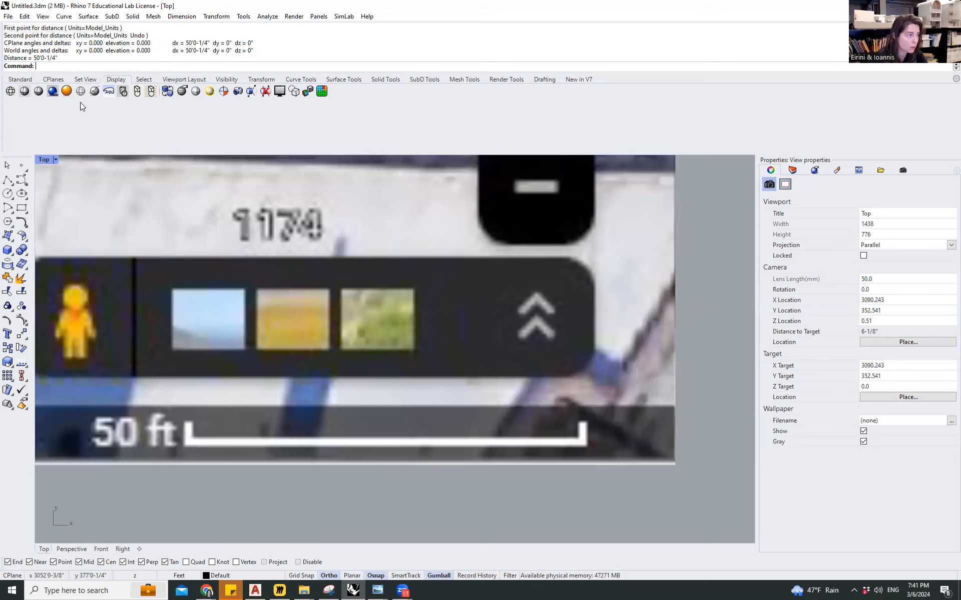
Step: Open the document's unit settings, choose Feet as the model units and accept
scroll(618, 440, "down", 2)
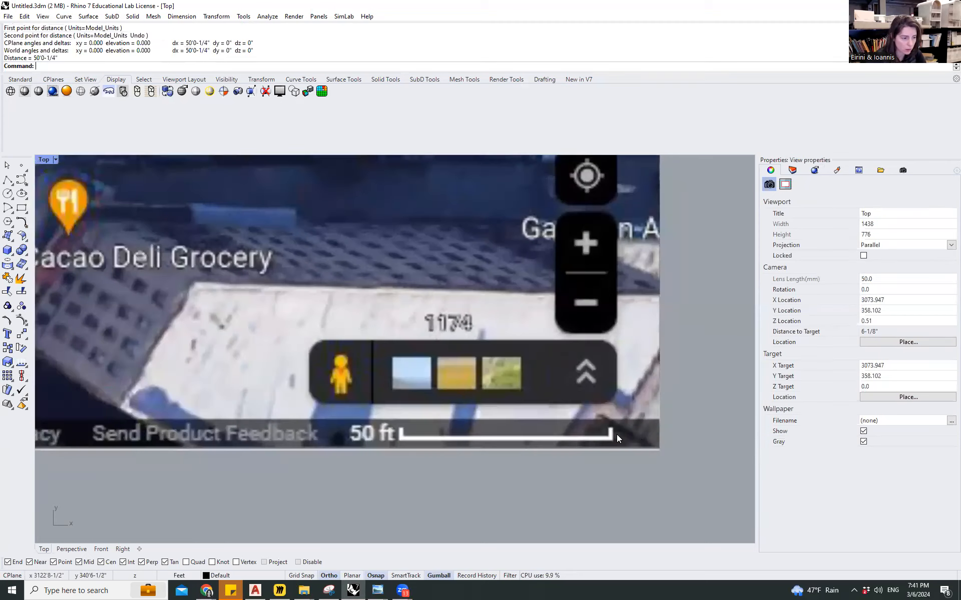
scroll(616, 443, "down", 3)
scroll(610, 445, "down", 3)
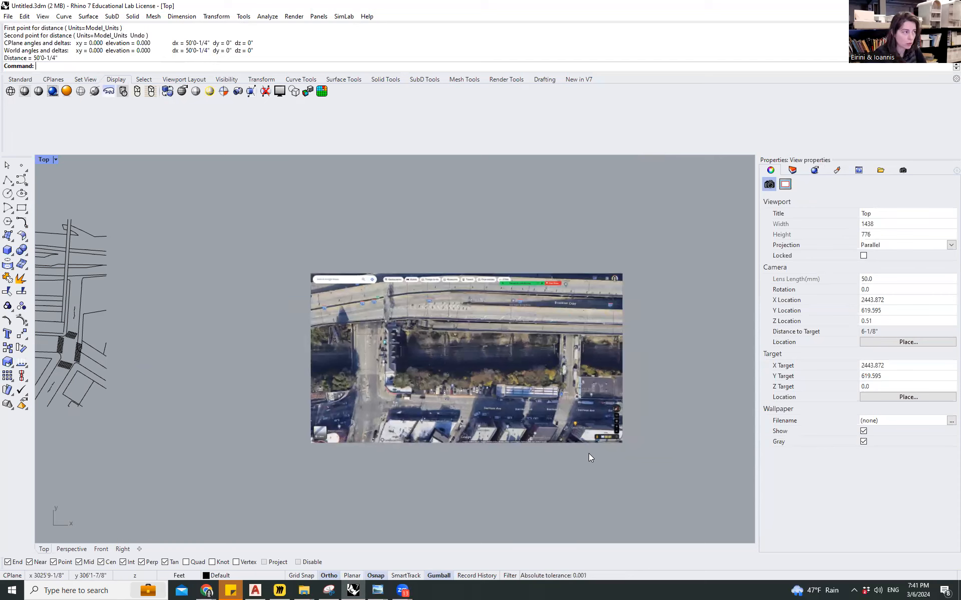
type("niTS")
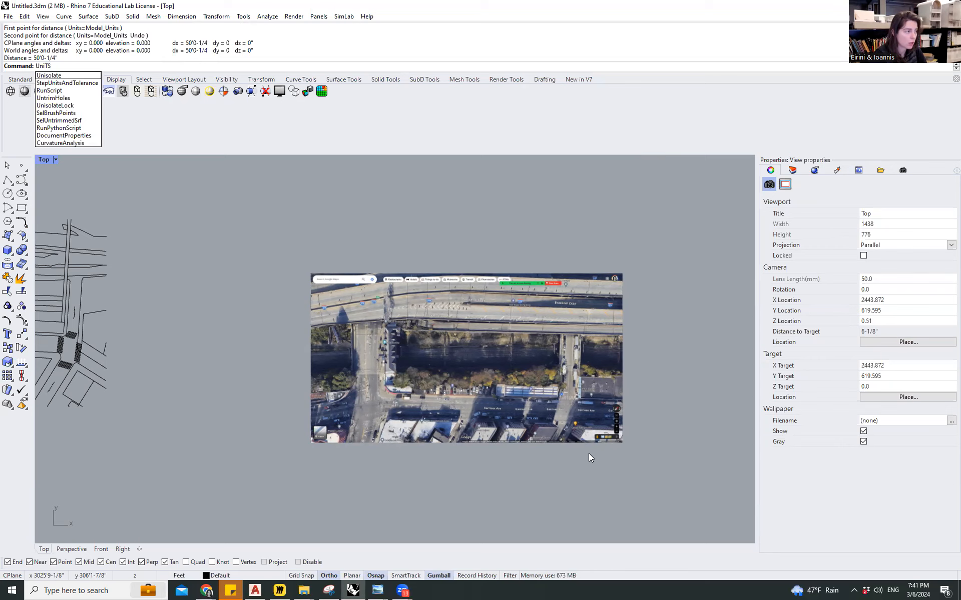
key("Return")
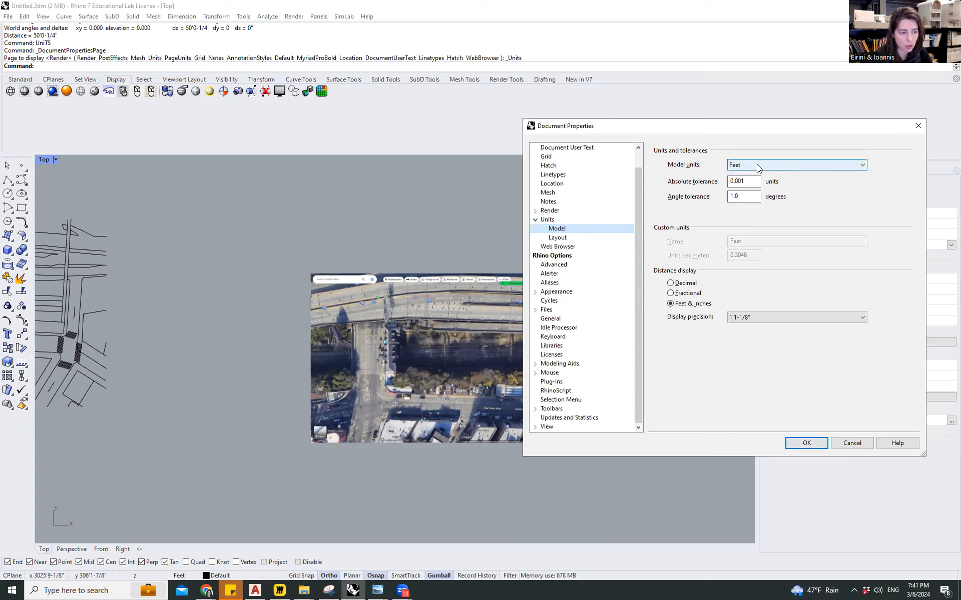
left_click(776, 165)
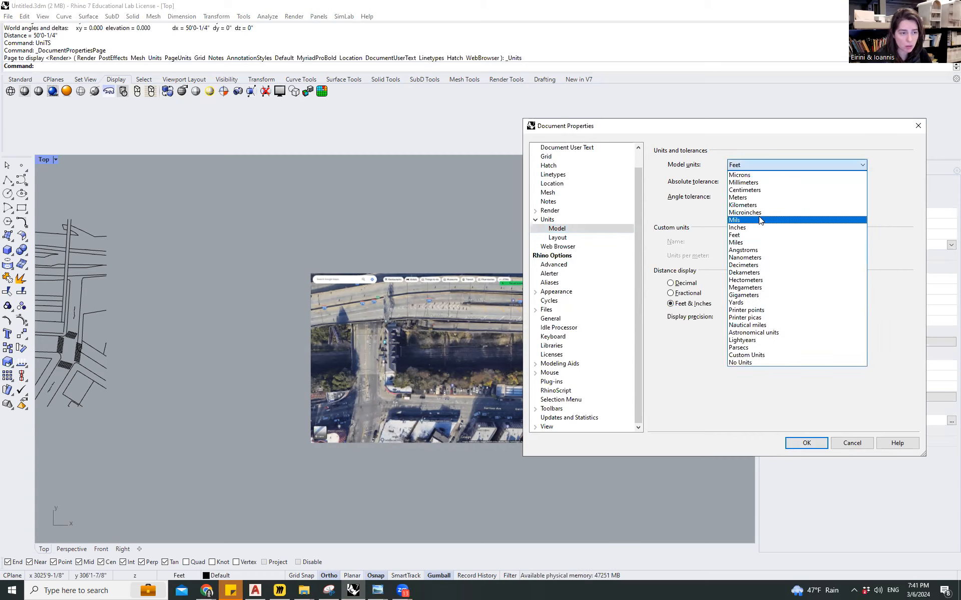
left_click(761, 235)
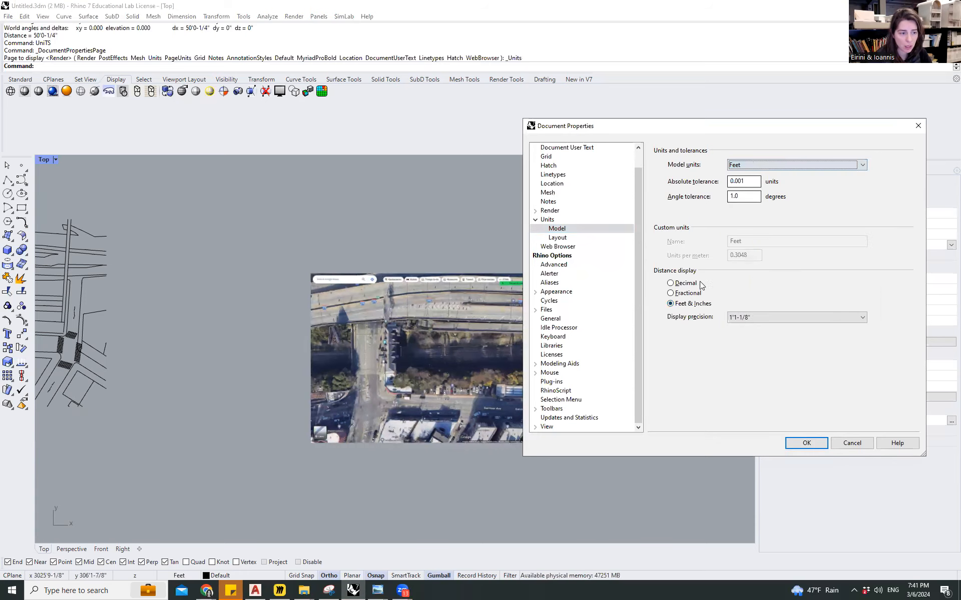
left_click(792, 446)
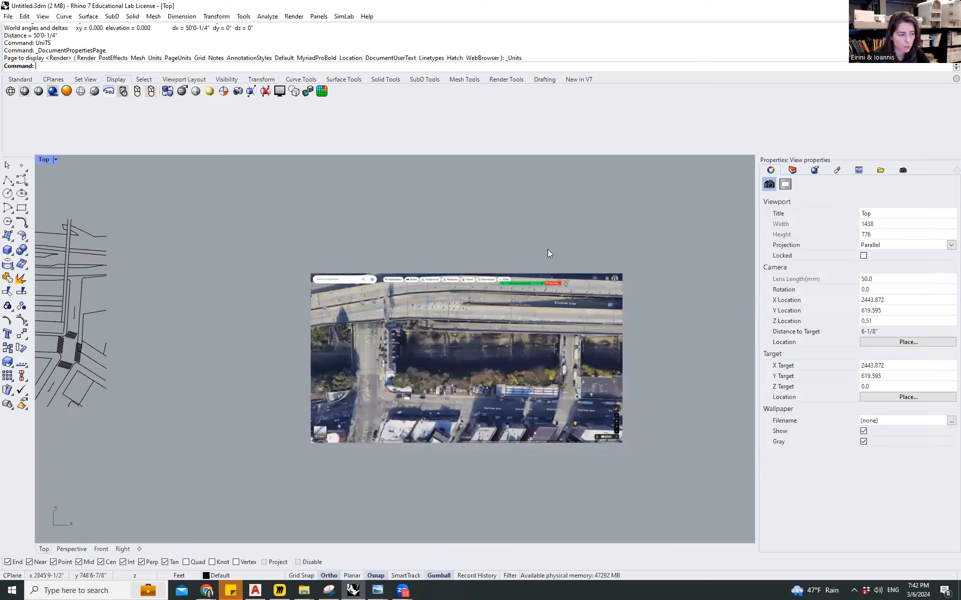
Step: Examine how the first aerial picture lines up with the site plan's green building, streets and gas station
scroll(677, 295, "down", 6)
scroll(226, 305, "up", 4)
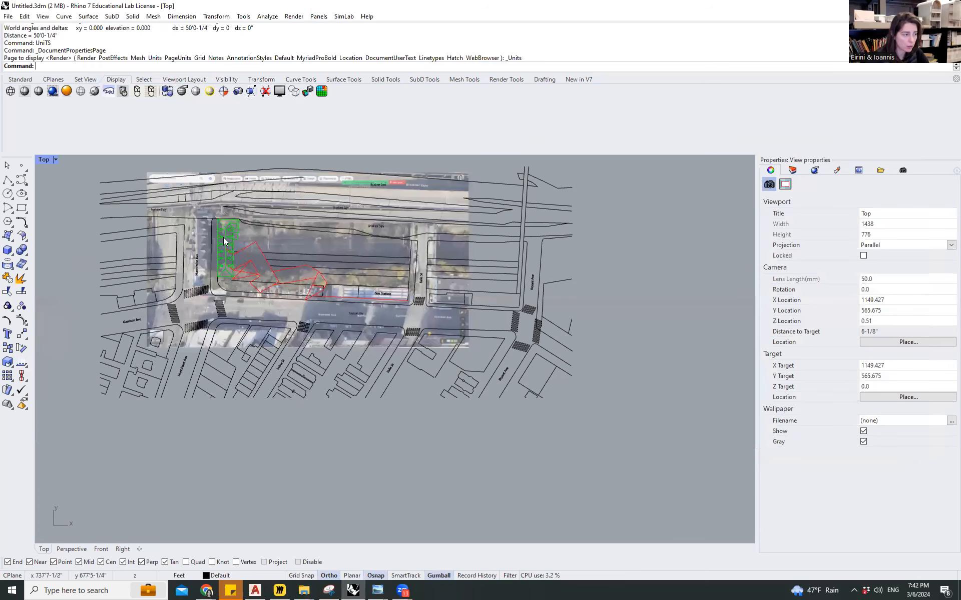
scroll(223, 237, "up", 6)
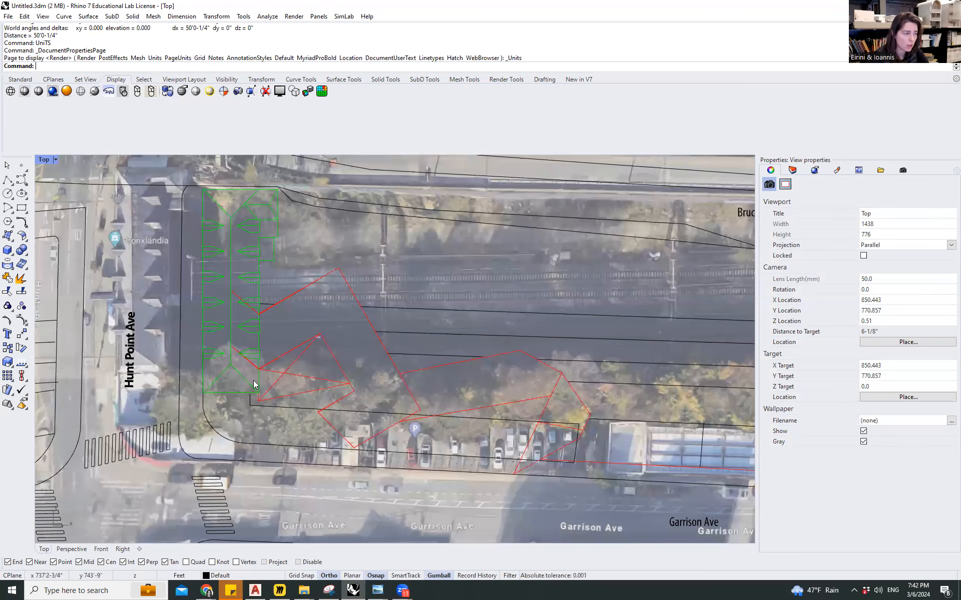
scroll(308, 354, "down", 3)
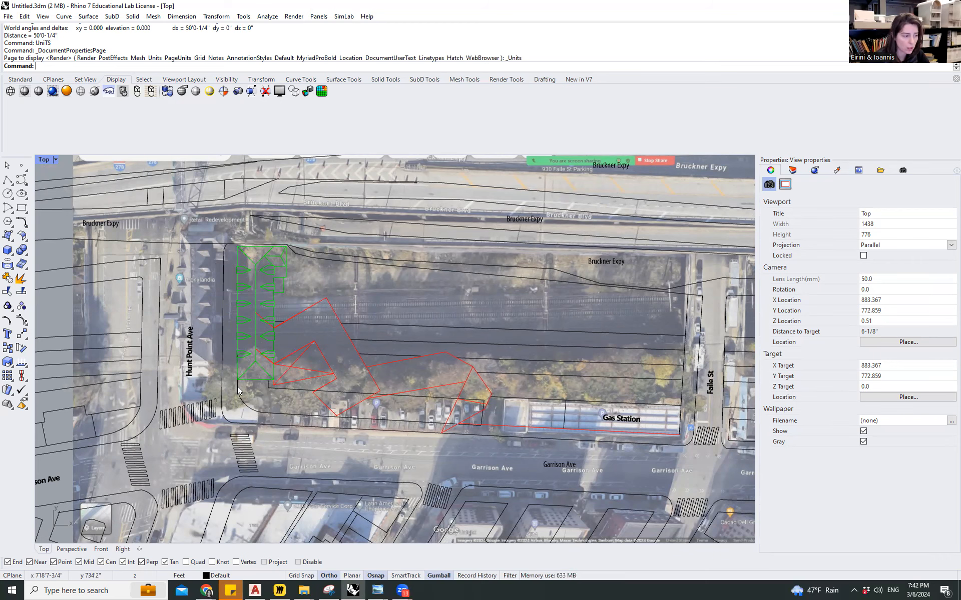
scroll(222, 283, "down", 2)
scroll(344, 266, "down", 3)
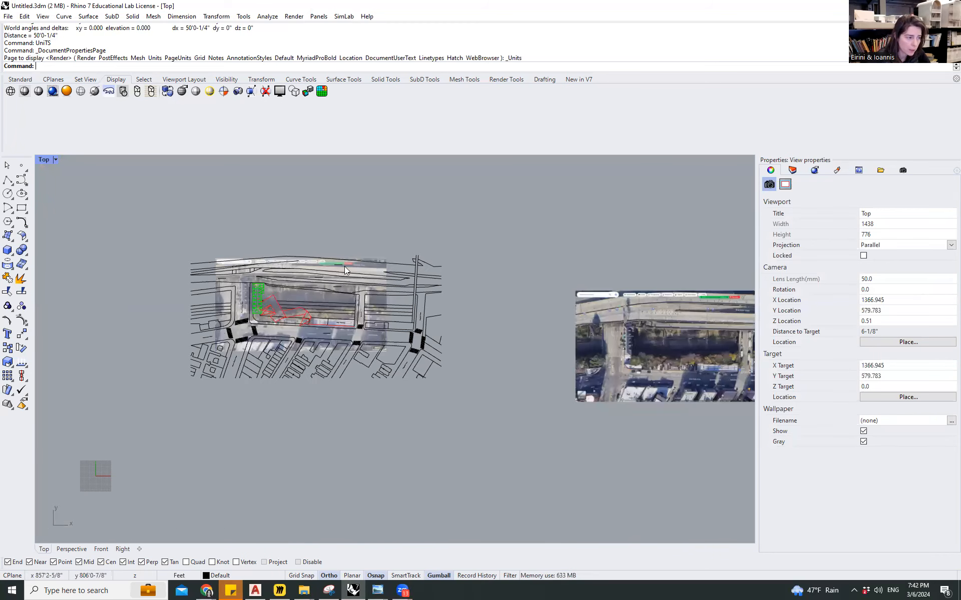
Step: Delete the first aerial picture that overlays the site plan
scroll(377, 264, "up", 4)
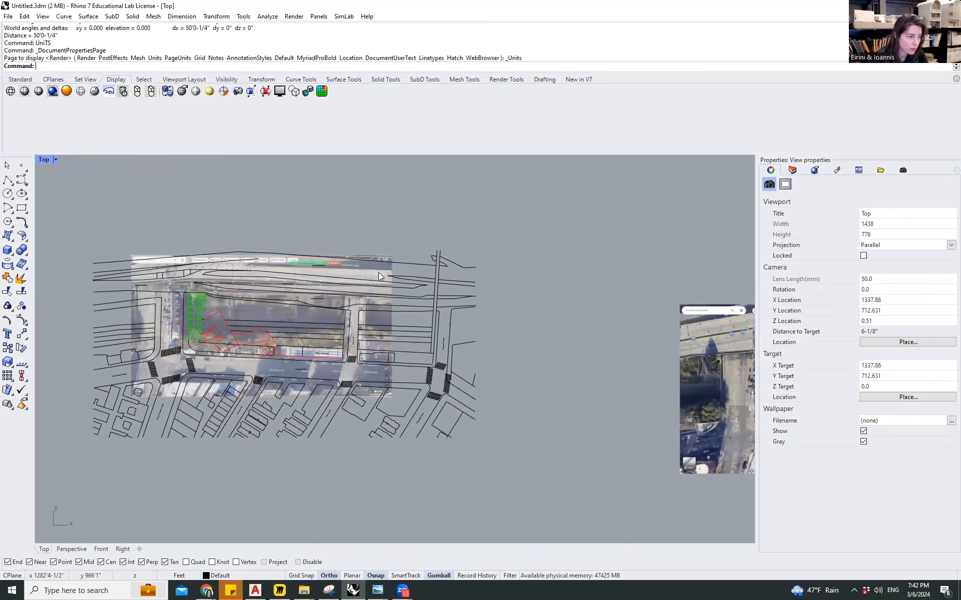
left_click(320, 262)
scroll(316, 262, "down", 8)
key("Delete")
Step: Set the object transparency of the GOOGLE MAPS2 picture's material to 30%
left_click(586, 342)
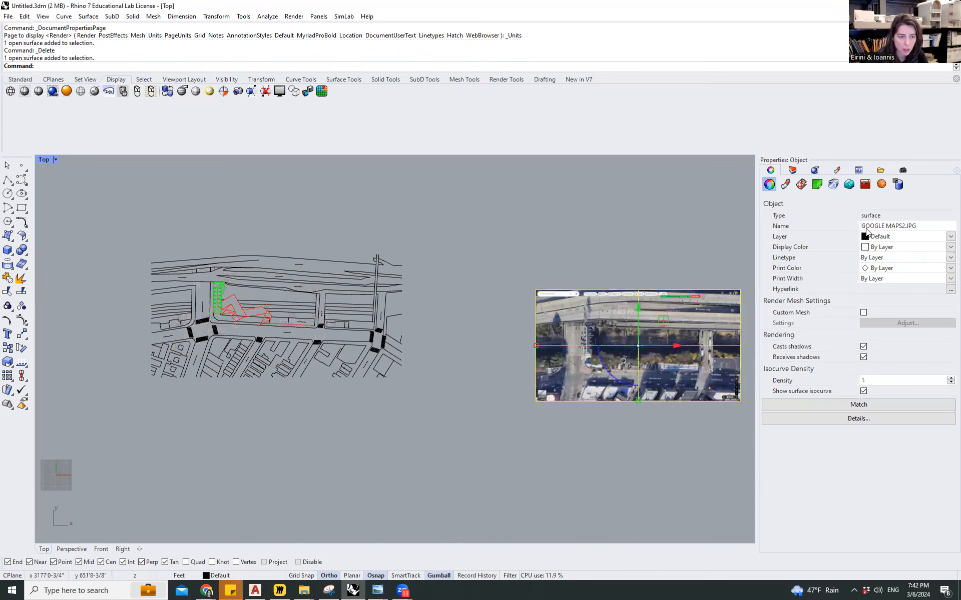
left_click(785, 185)
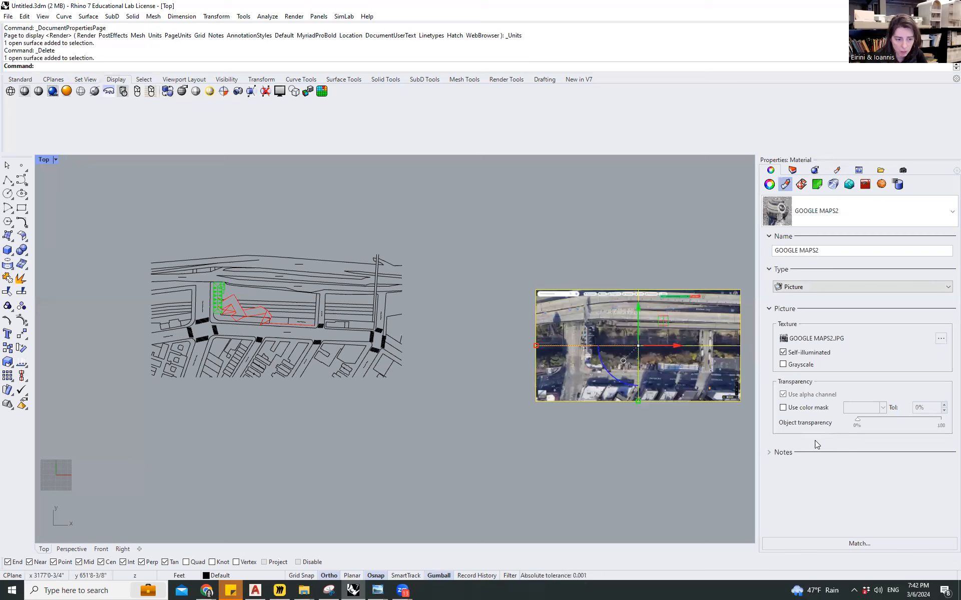
left_click_drag(857, 420, 887, 421)
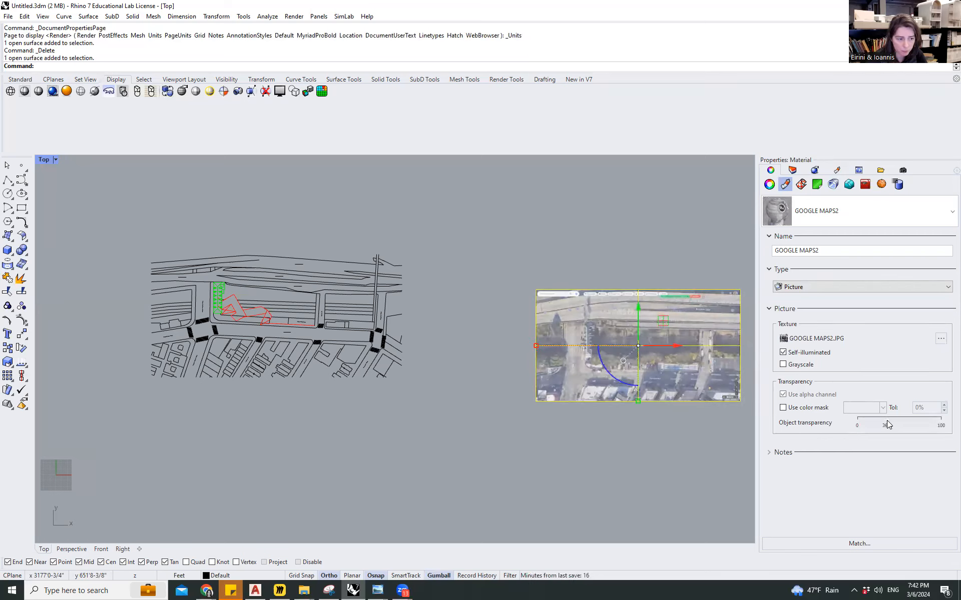
left_click(677, 267)
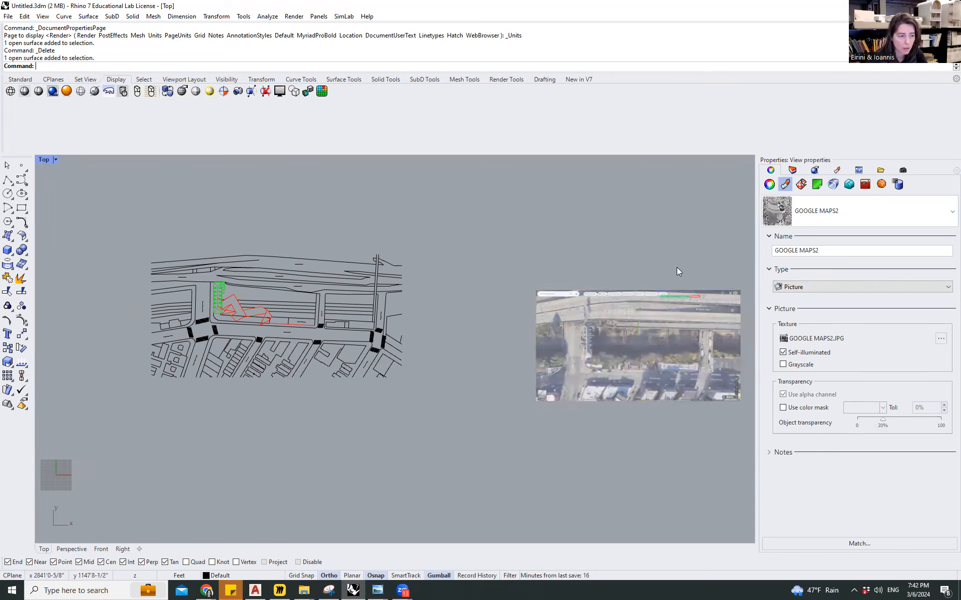
Step: Move the GOOGLE MAPS2 picture so the gas station's corner lands on the end of the red line near Garrison Ave and Faile St
left_click(677, 302)
type("move")
key("Return")
scroll(737, 377, "up", 5)
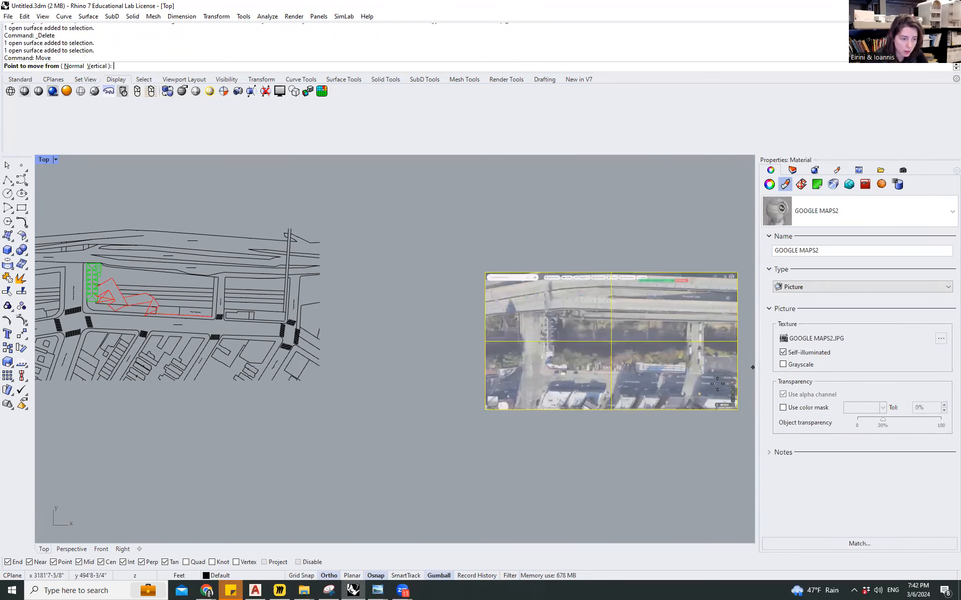
scroll(646, 366, "up", 3)
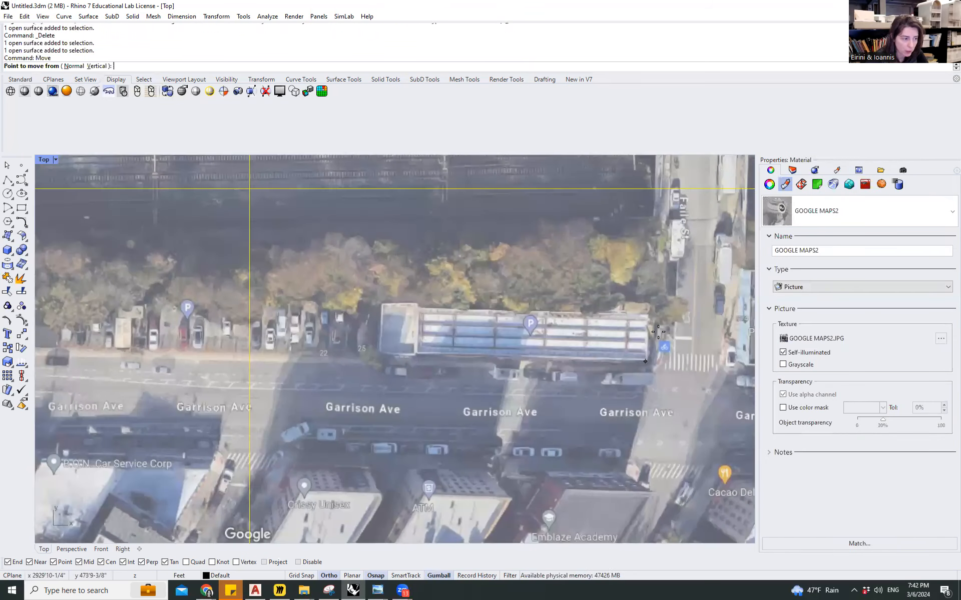
left_click(658, 332)
scroll(214, 330, "down", 8)
scroll(97, 272, "up", 2)
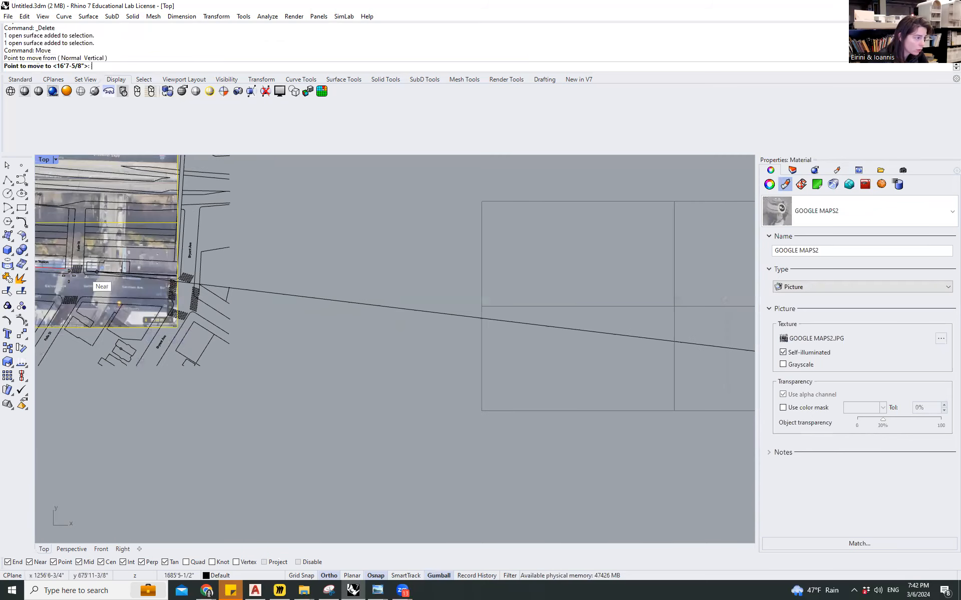
scroll(68, 276, "up", 7)
left_click(68, 270)
scroll(547, 434, "down", 9)
scroll(310, 394, "up", 8)
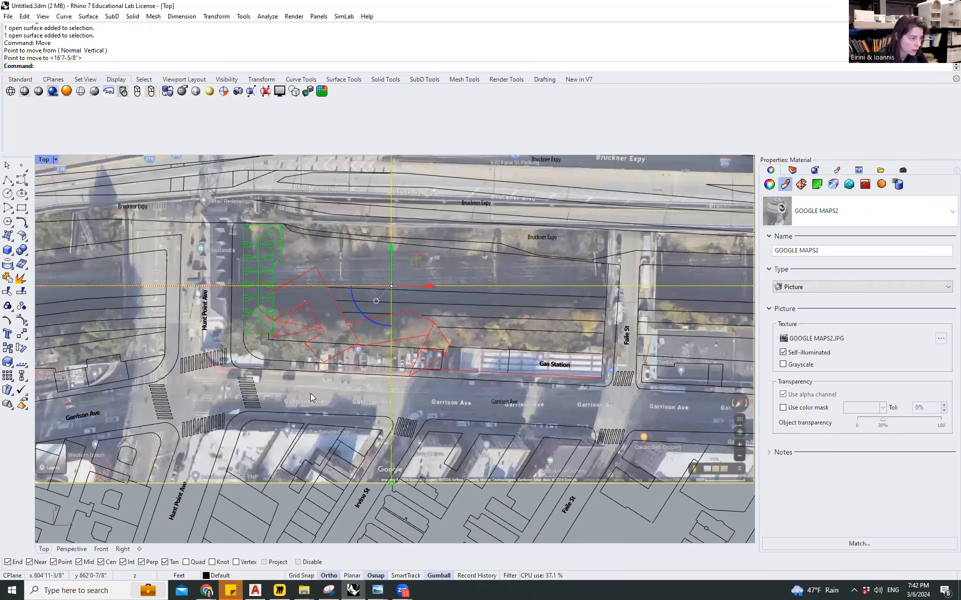
scroll(537, 372, "down", 2)
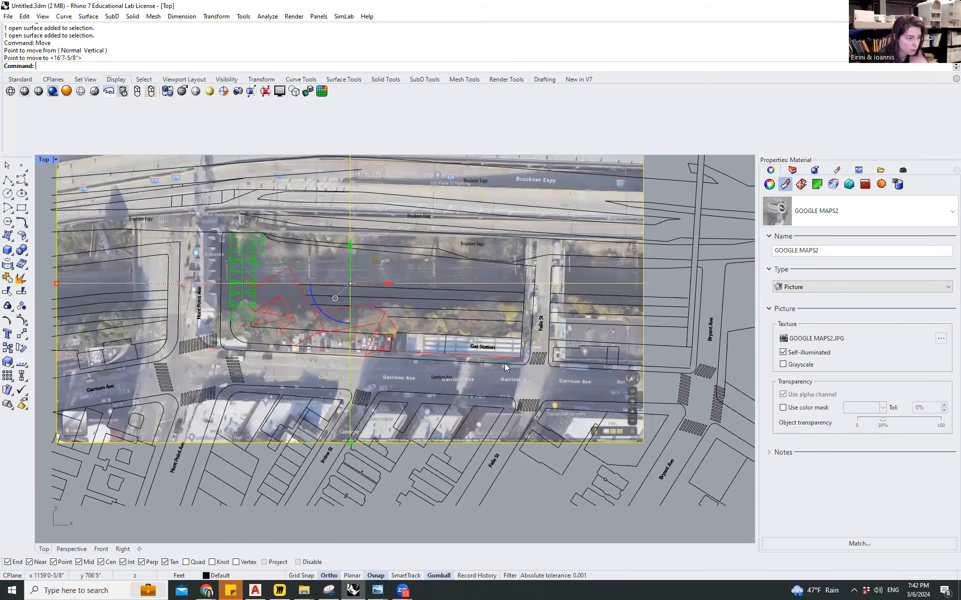
scroll(505, 366, "up", 2)
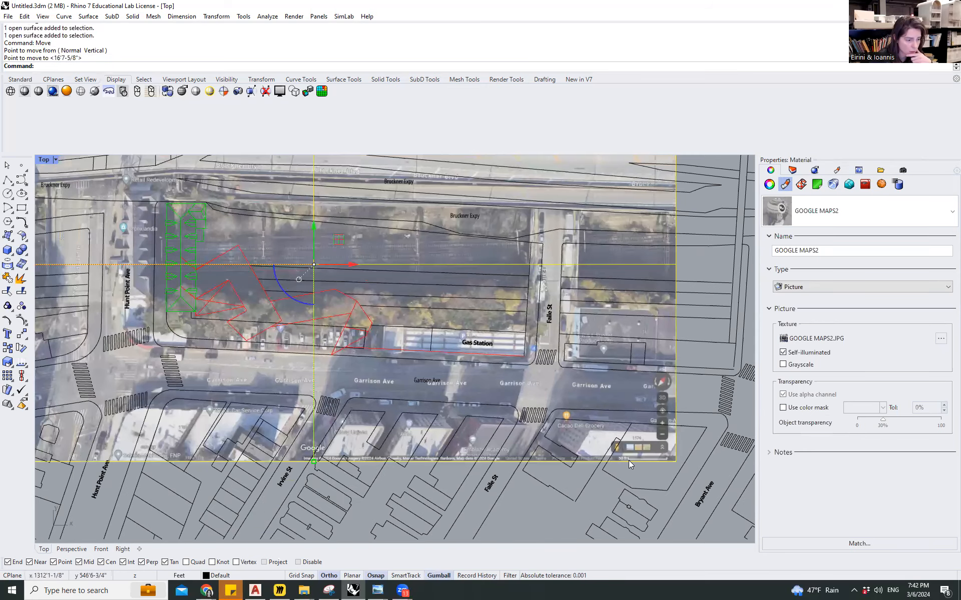